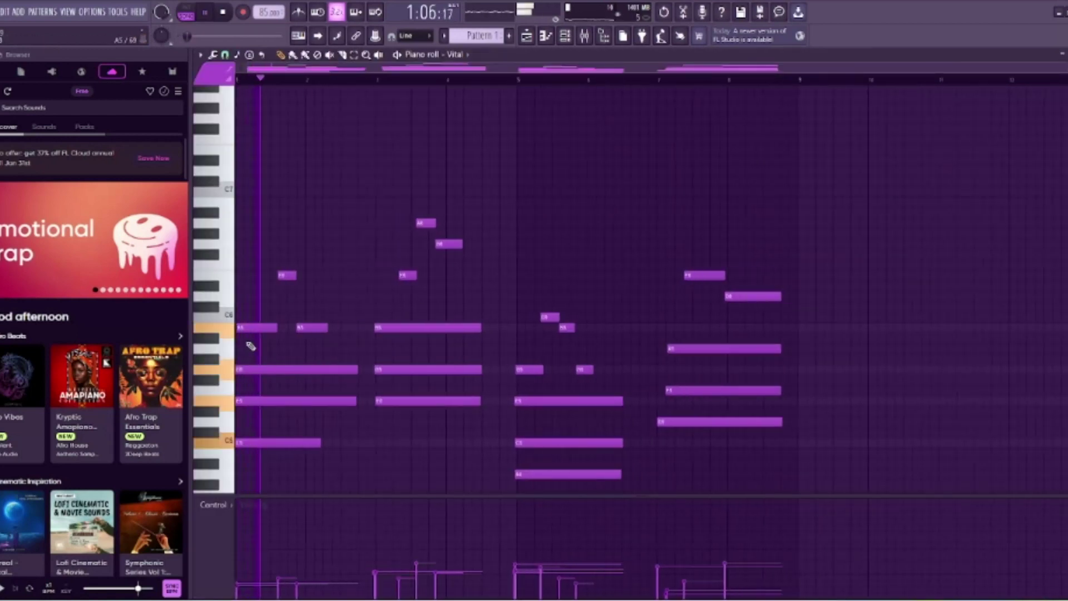
# - Play back the Vital pattern and examine the timing of its chord and melody notes in the opening bars
pyautogui.scroll(1, 324, 299)
pyautogui.moveTo(341, 282); pyautogui.dragTo(403, 241)
pyautogui.scroll(-1, 378, 261)
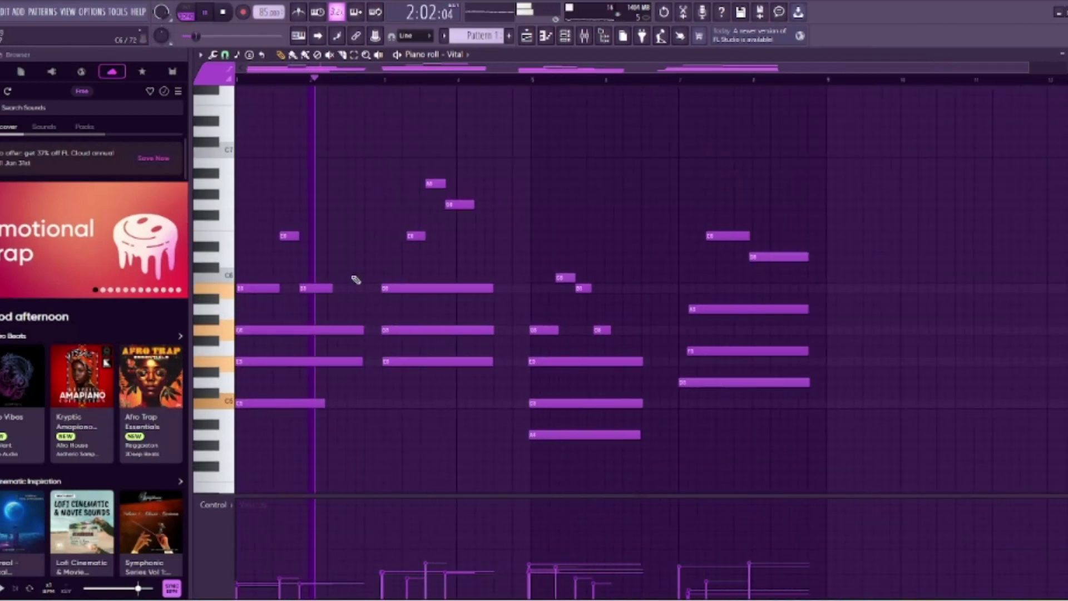
pyautogui.scroll(2, 298, 271)
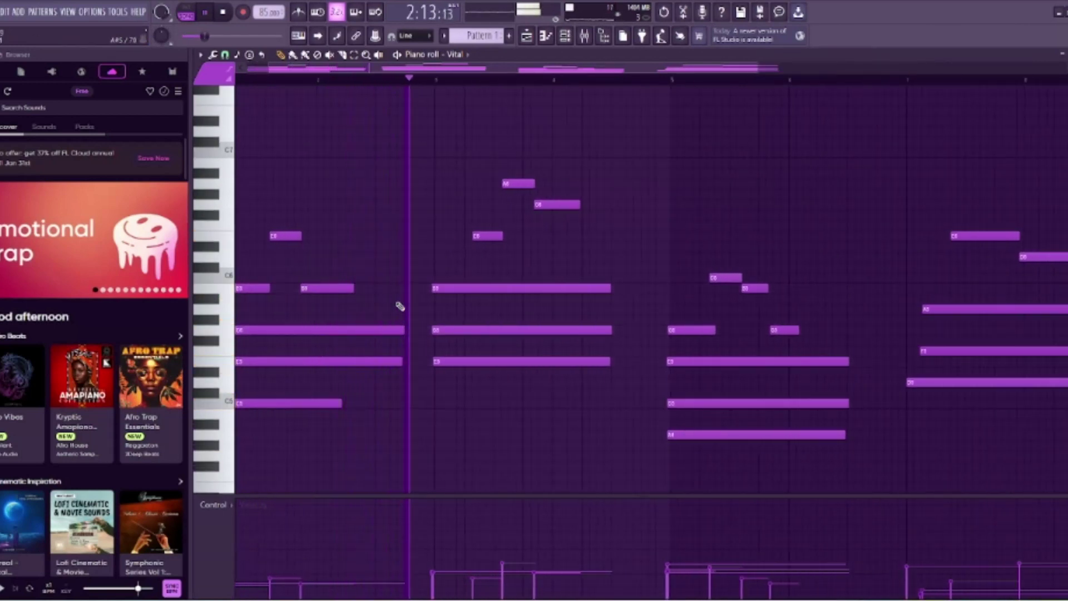
pyautogui.keyDown('ctrl'); pyautogui.scroll(3, 430, 310); pyautogui.keyUp('ctrl')
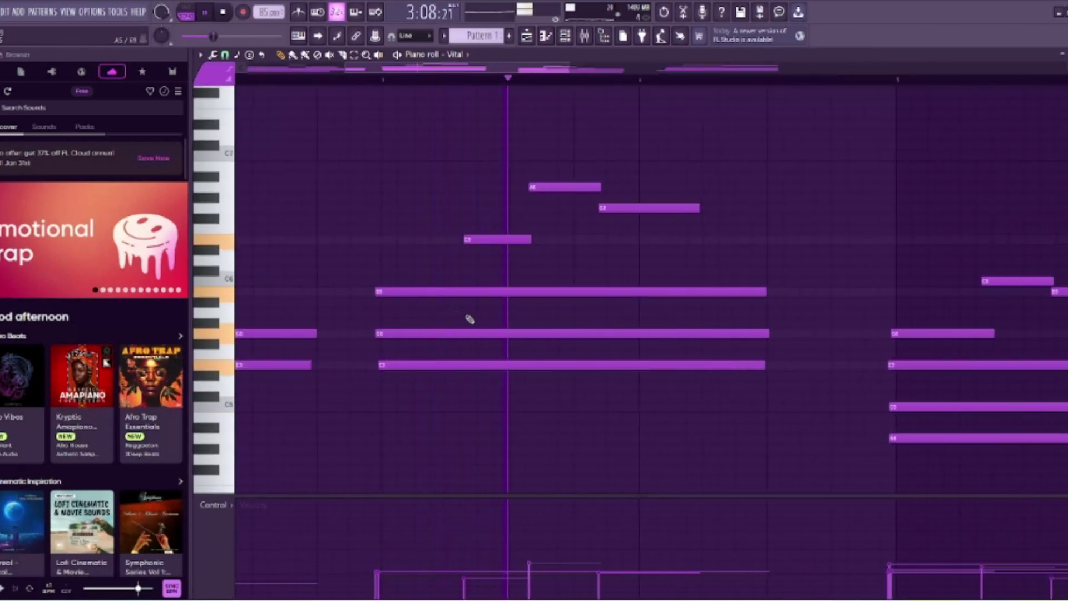
pyautogui.moveTo(617, 243); pyautogui.dragTo(484, 258)
pyautogui.rightClick(556, 206)
pyautogui.click(555, 206)
pyautogui.keyDown('ctrl'); pyautogui.scroll(-3, 584, 246); pyautogui.keyUp('ctrl')
pyautogui.keyDown('ctrl'); pyautogui.scroll(3, 592, 250); pyautogui.keyUp('ctrl')
# - Stagger the bar 5 chord so its G5 note starts slightly after the A4, C5 and E5 notes
pyautogui.keyDown('ctrl'); pyautogui.moveTo(424, 291); pyautogui.dragTo(433, 405); pyautogui.keyUp('ctrl')
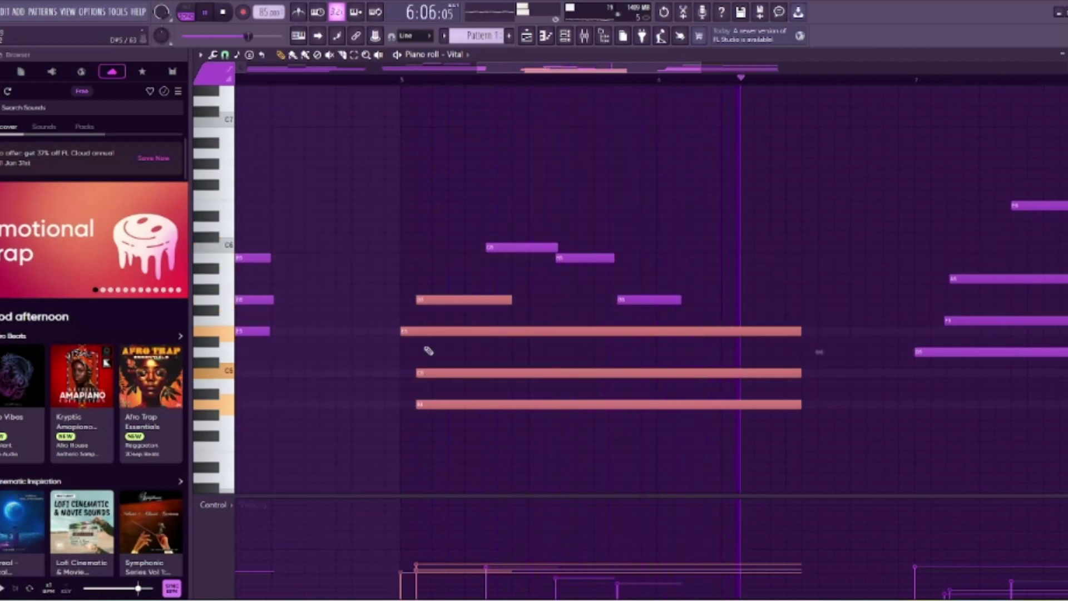
pyautogui.moveTo(432, 355); pyautogui.dragTo(432, 410)
pyautogui.click(813, 446)
pyautogui.keyDown('ctrl'); pyautogui.scroll(-1, 818, 440); pyautogui.keyUp('ctrl')
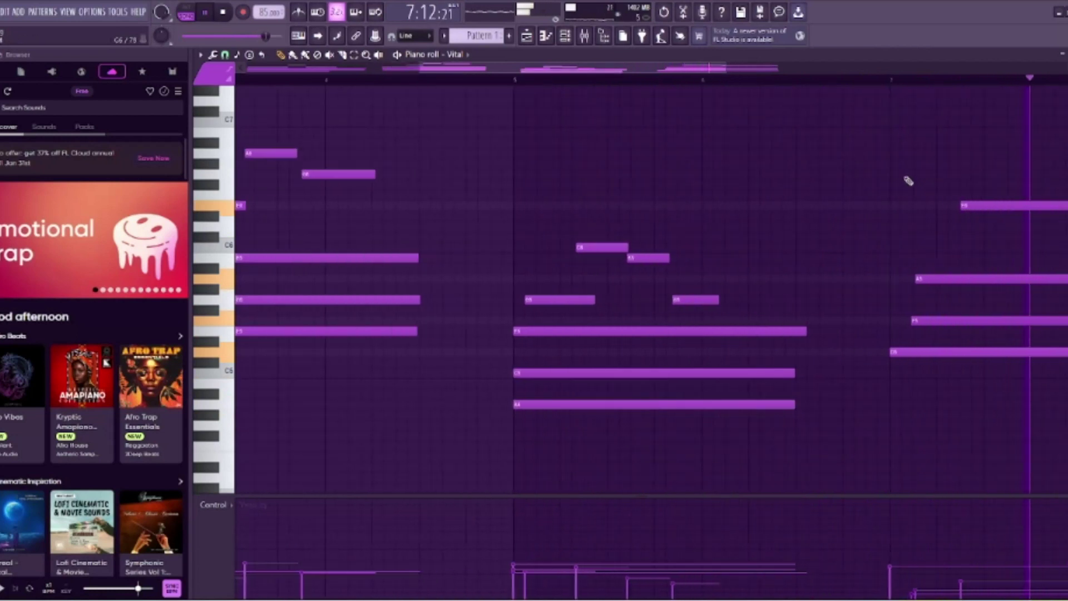
# - Shift the F5 and A5 notes of the bar 7 chord earlier to the start of the bar and play the result
pyautogui.press('space')
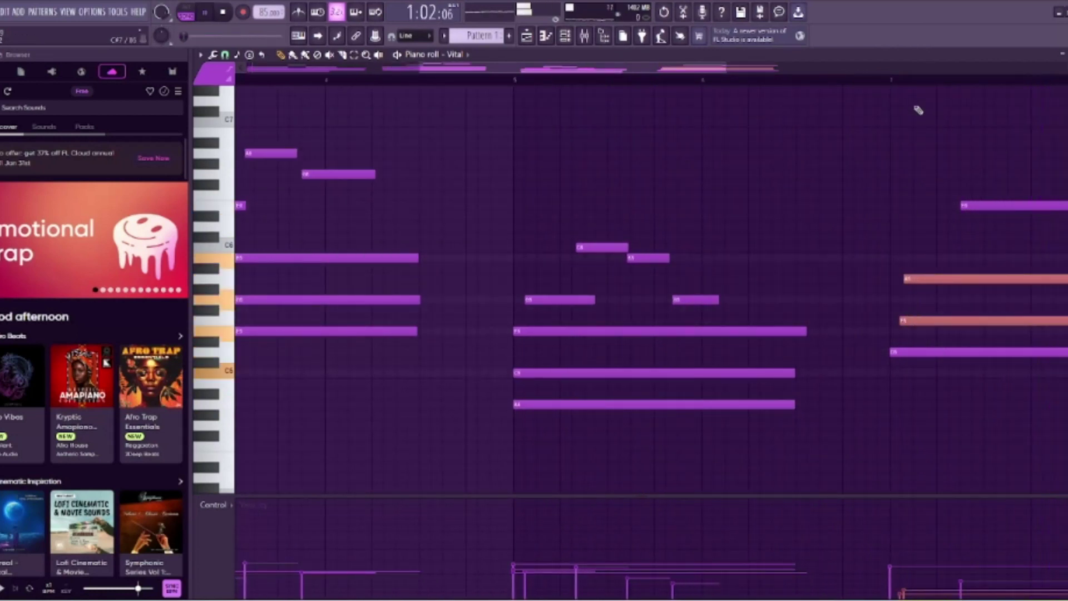
pyautogui.moveTo(824, 197); pyautogui.dragTo(720, 208)
pyautogui.press('space')
pyautogui.scroll(1, 832, 283)
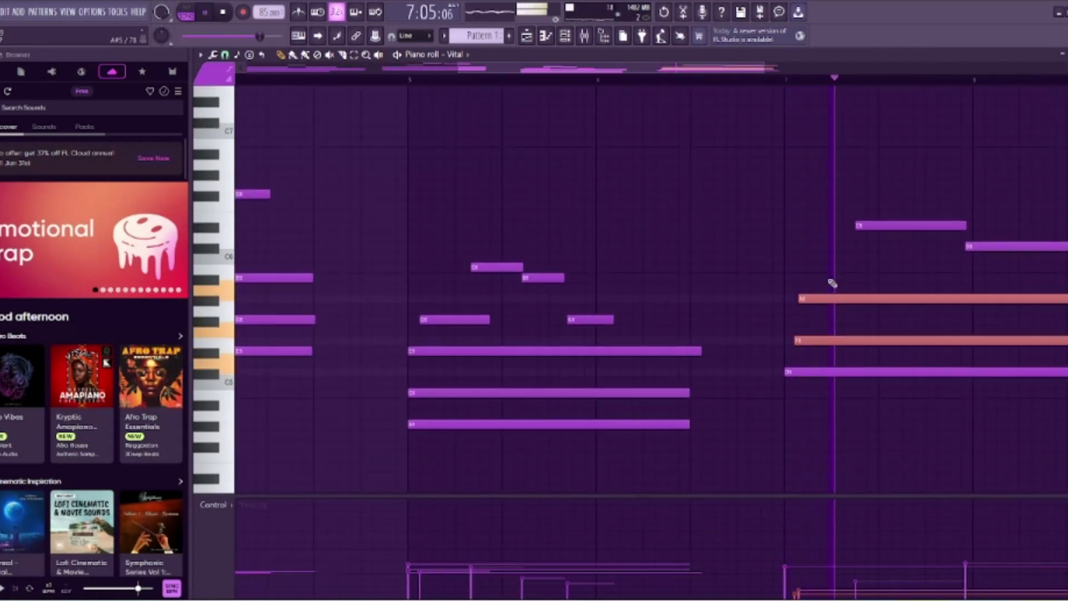
pyautogui.press('space')
pyautogui.keyDown('ctrl'); pyautogui.scroll(1, 835, 289); pyautogui.keyUp('ctrl')
pyautogui.moveTo(834, 300); pyautogui.dragTo(814, 332)
pyautogui.hotkey('ctrl', 'z')
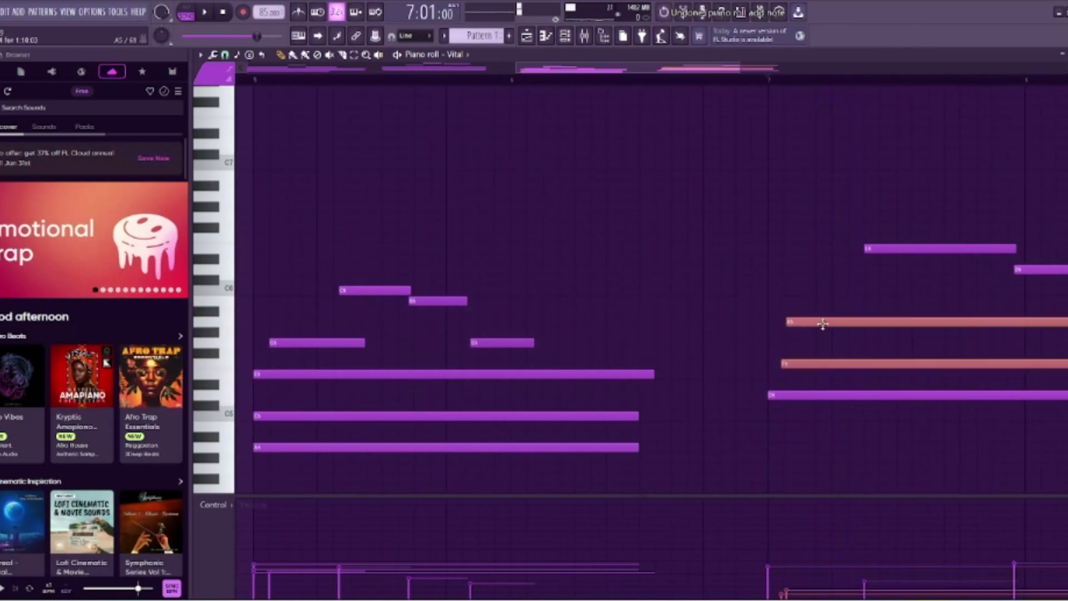
pyautogui.press('space')
pyautogui.rightClick(799, 303)
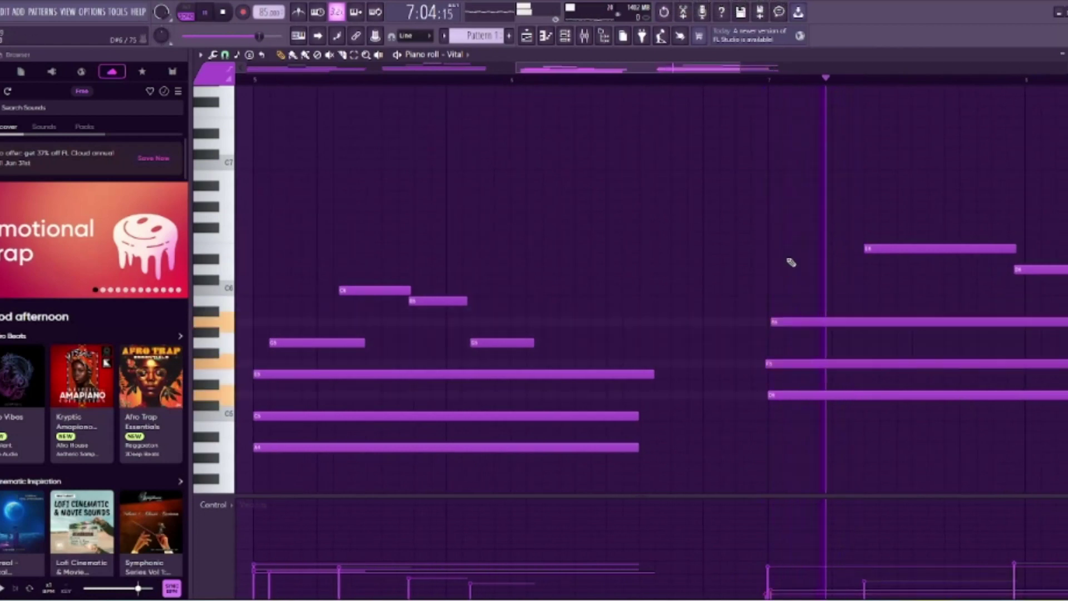
pyautogui.keyDown('ctrl'); pyautogui.scroll(-3, 767, 266); pyautogui.keyUp('ctrl')
pyautogui.moveTo(738, 268); pyautogui.dragTo(534, 228)
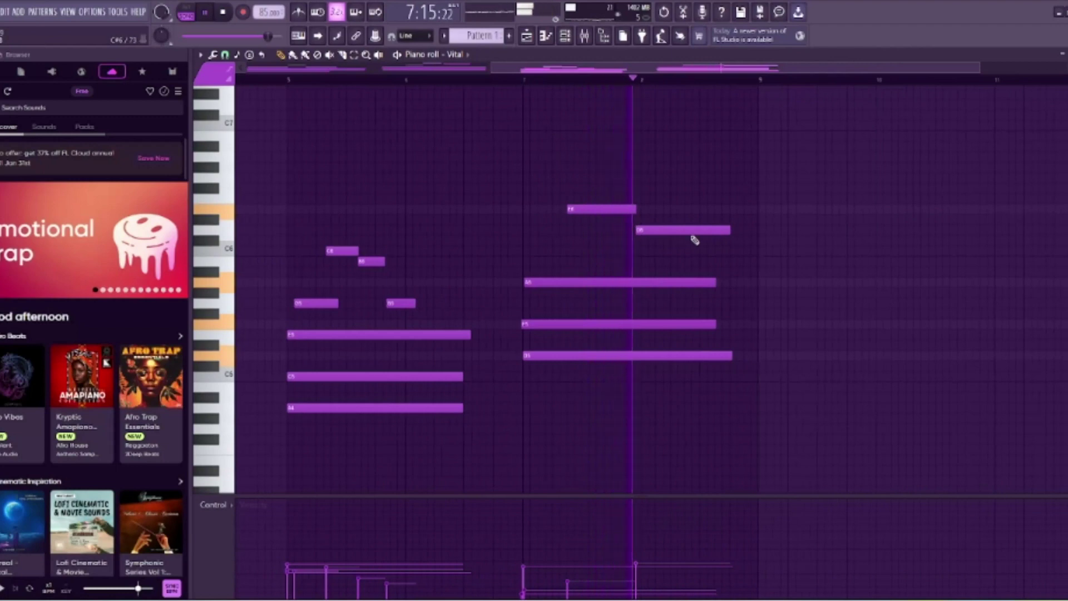
pyautogui.keyDown('ctrl'); pyautogui.scroll(-2, 694, 240); pyautogui.keyUp('ctrl')
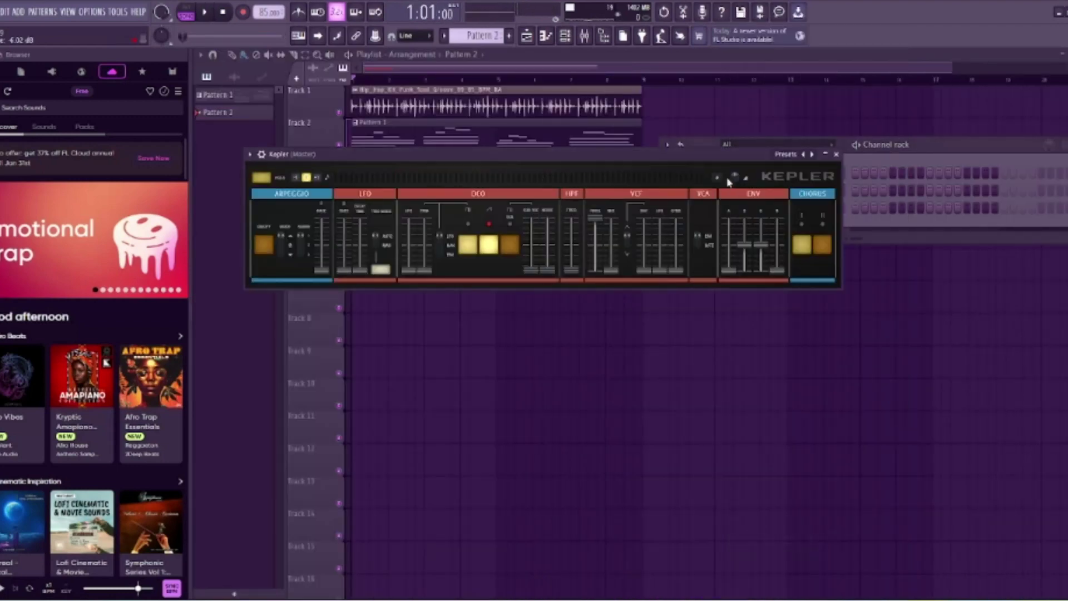
# - Load the Bassguitar 2 preset in Kepler, close the synth and open the mixer
pyautogui.click(793, 157)
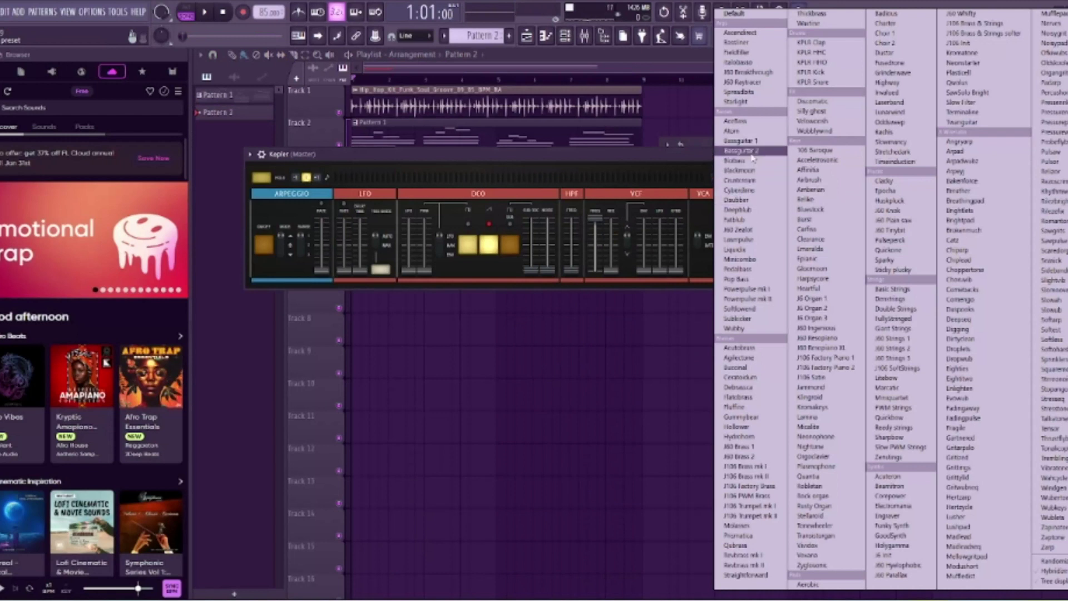
pyautogui.click(751, 153)
pyautogui.click(836, 154)
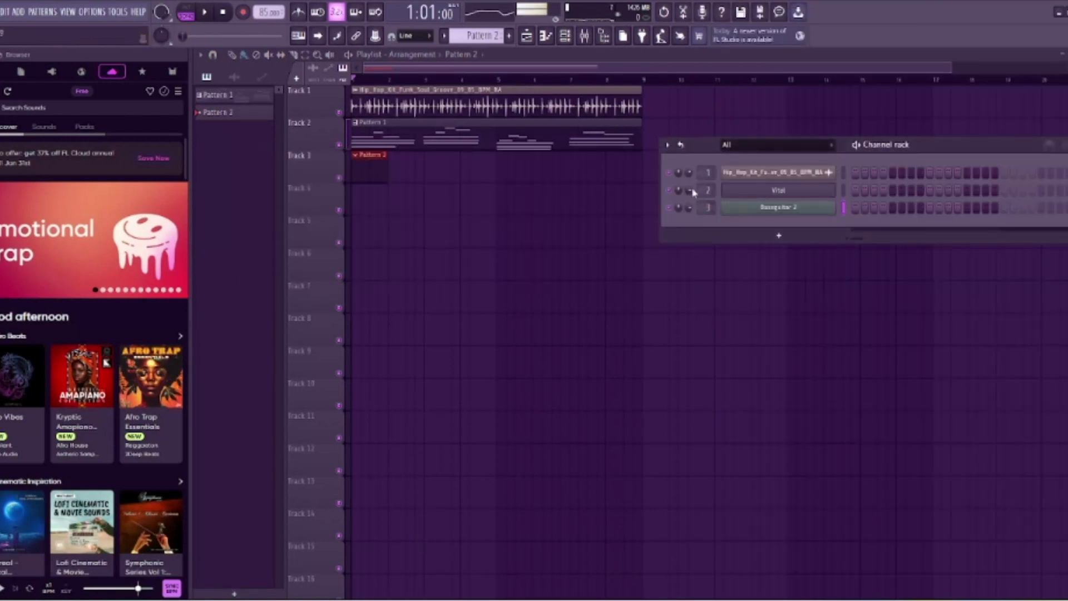
pyautogui.press('F9')
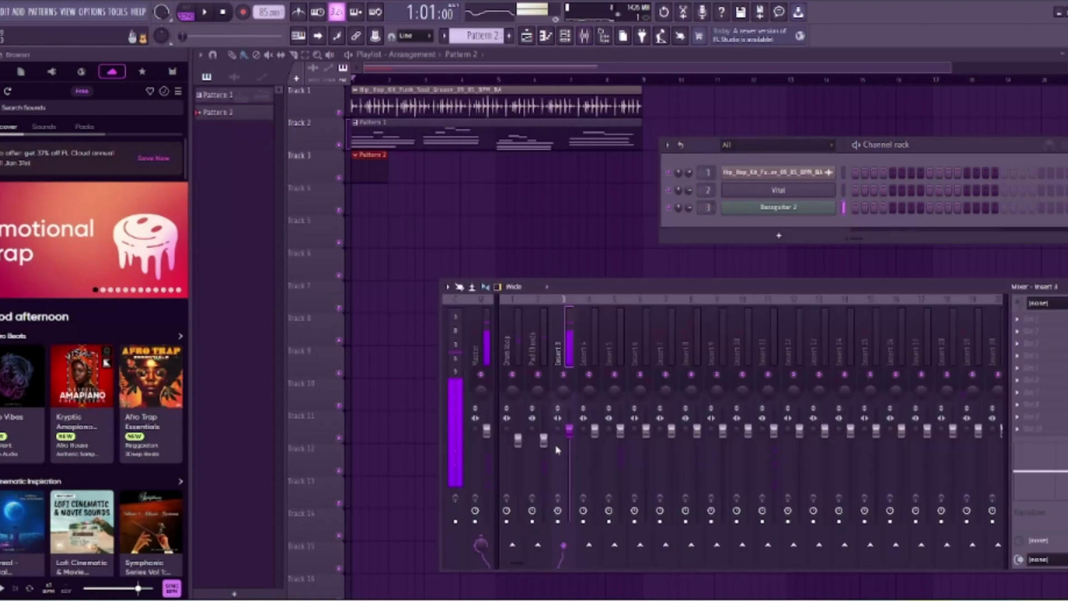
# - Duplicate the bar 3 bass phrase into bar 4 of Pattern 2 and vary the note pitches near its end
pyautogui.press('F7')
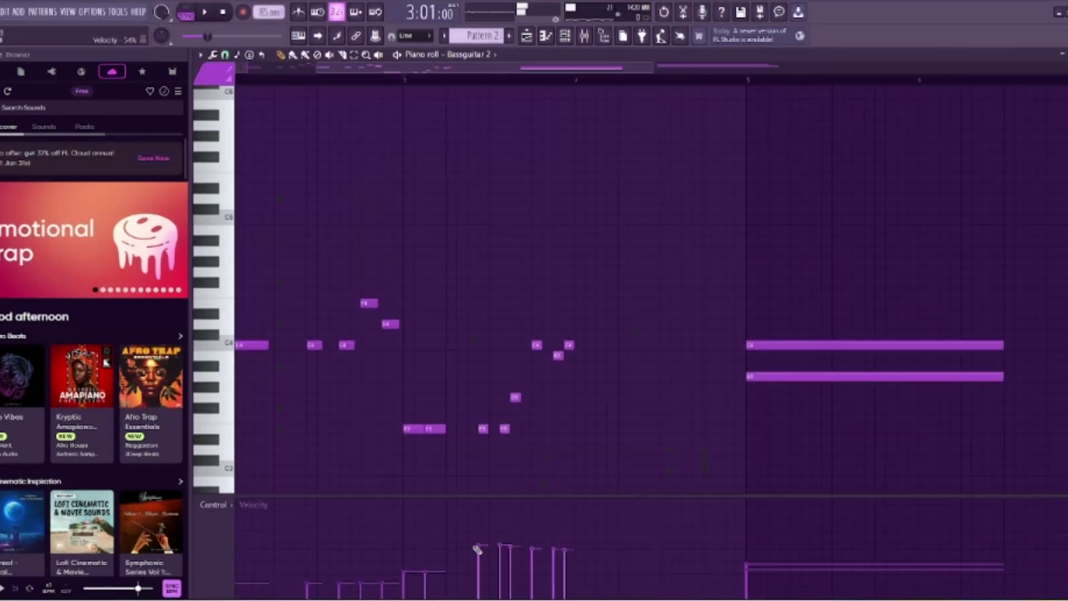
pyautogui.scroll(-2, 436, 474)
pyautogui.scroll(1, 494, 463)
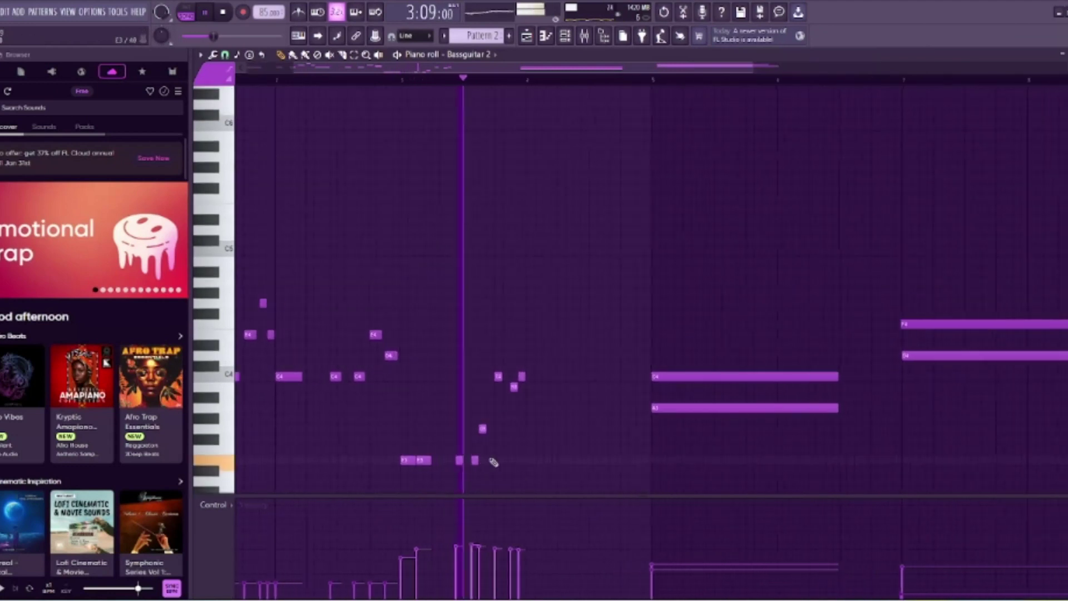
pyautogui.press('space')
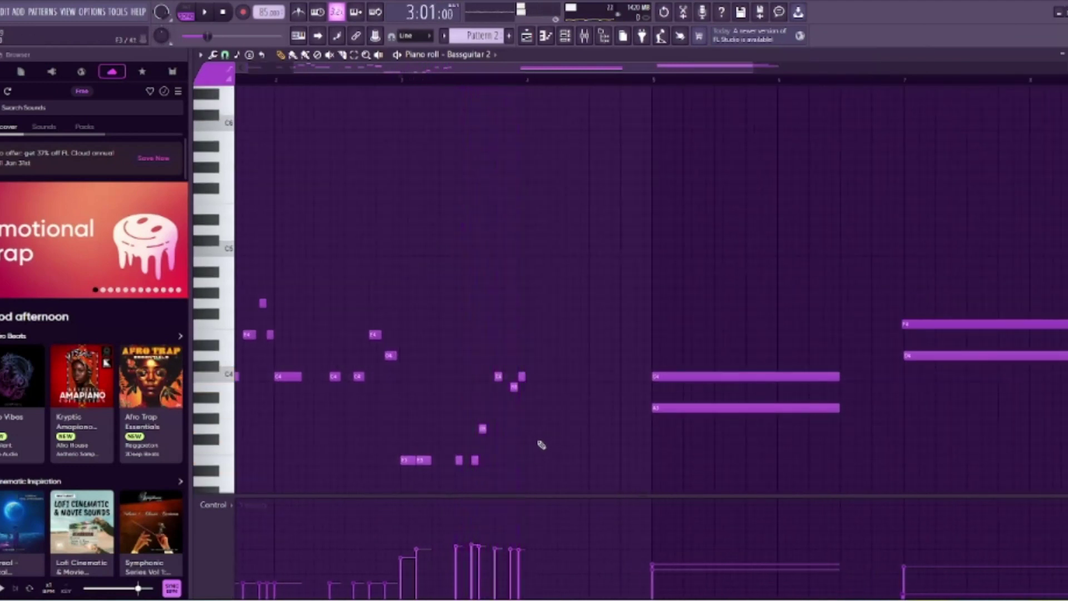
pyautogui.moveTo(563, 342); pyautogui.dragTo(401, 472)
pyautogui.press('space')
pyautogui.hotkey('ctrl', 'b')
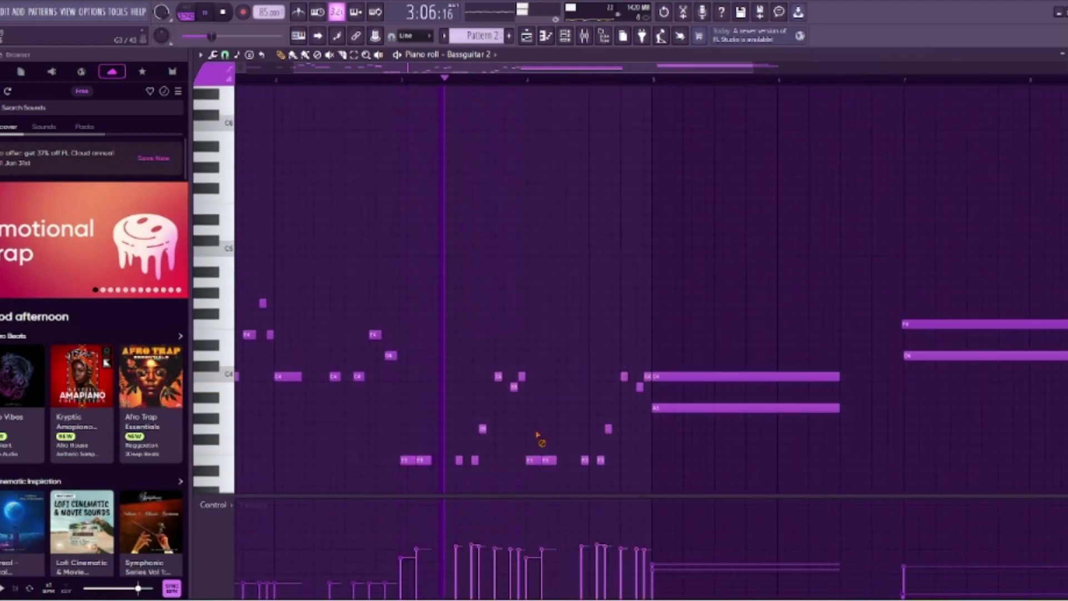
pyautogui.press('space')
pyautogui.keyDown('ctrl'); pyautogui.scroll(1, 536, 451); pyautogui.keyUp('ctrl')
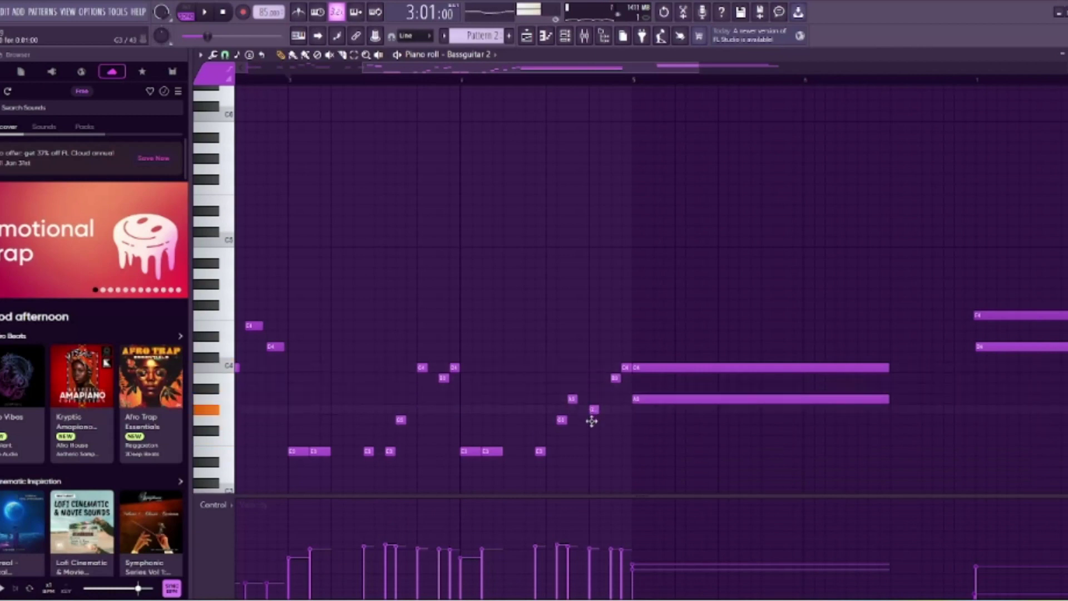
pyautogui.press('space')
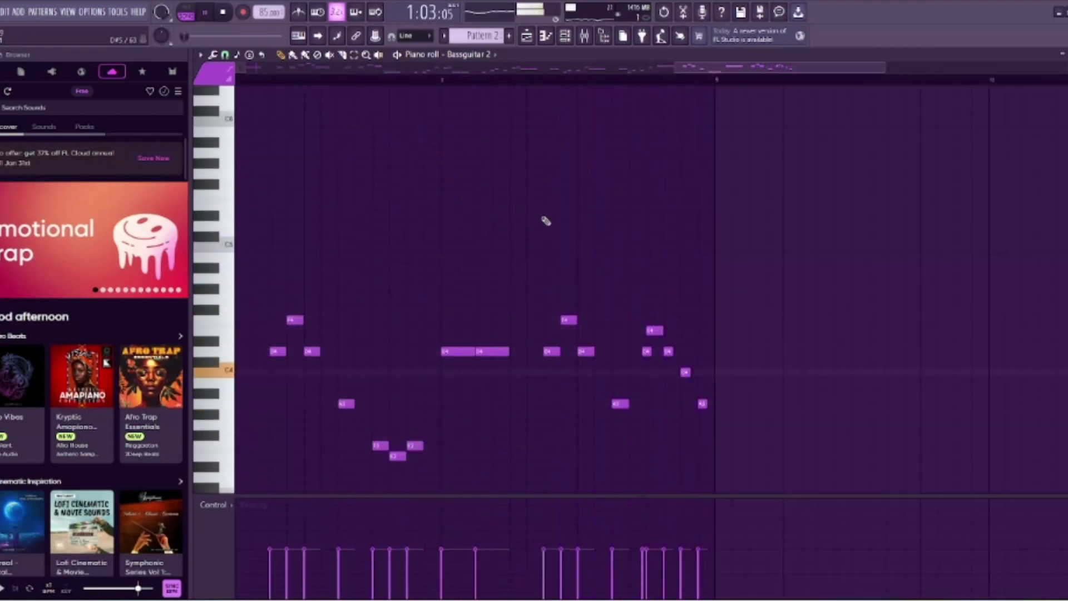
# - Duplicate the drum loop, Pattern 1 and Pattern 2 clips in the playlist so three copies run back to back through bar 24
pyautogui.press('F5')
pyautogui.keyDown('ctrl'); pyautogui.moveTo(615, 100); pyautogui.dragTo(506, 155); pyautogui.keyUp('ctrl')
pyautogui.keyDown('shift'); pyautogui.moveTo(449, 146); pyautogui.dragTo(688, 144); pyautogui.keyUp('shift')
pyautogui.press('space')
pyautogui.hotkey('ctrl', 'b')
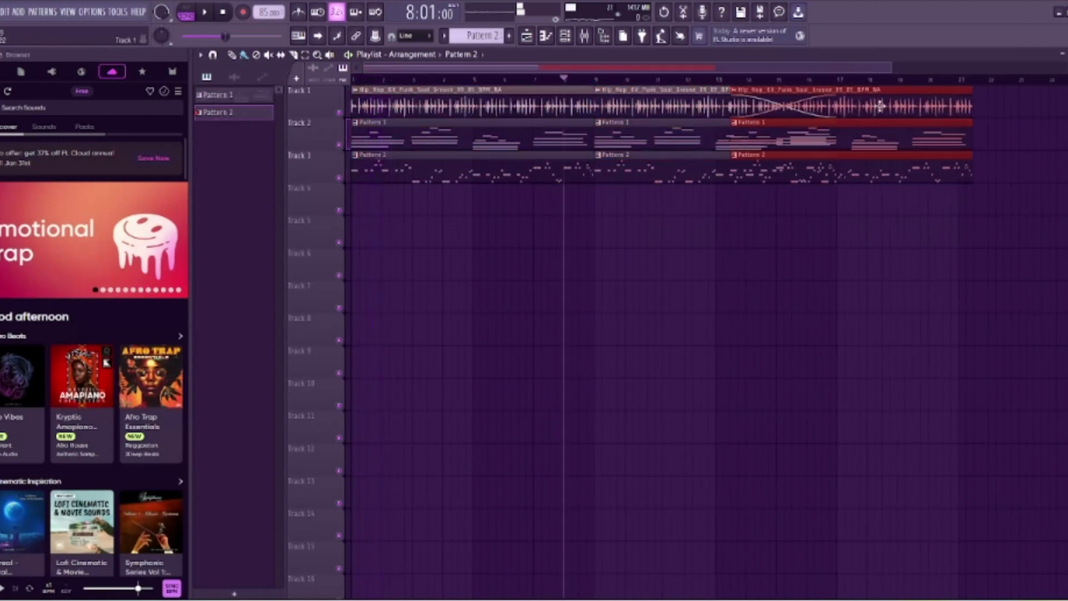
pyautogui.hotkey('ctrl', 'd')
pyautogui.scroll(-2, 391, 208)
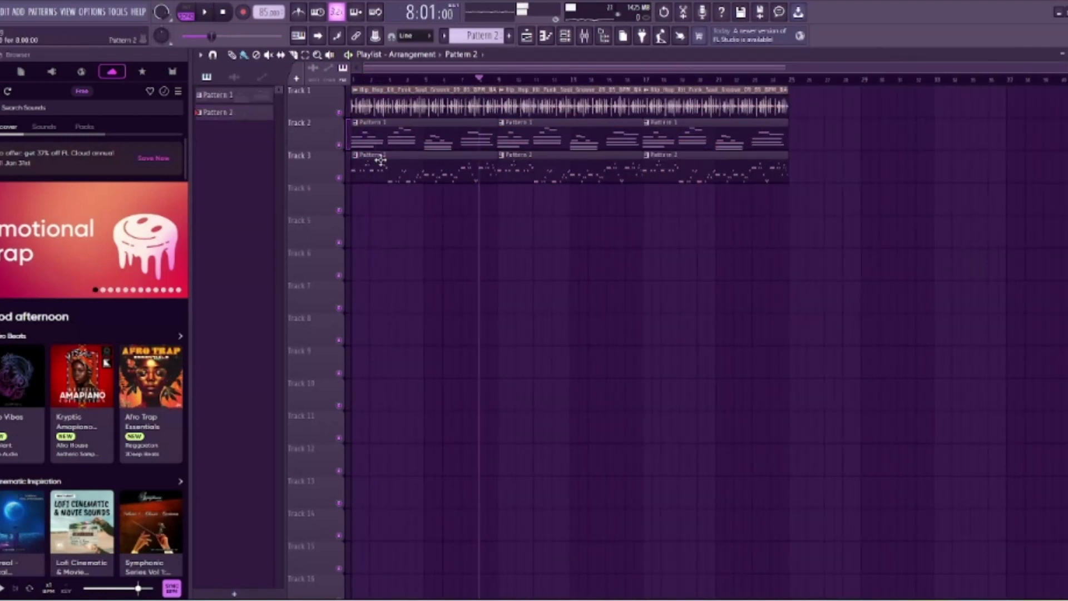
# - Review and play the Pattern 2 bass notes in the piano roll, and return to the playlist
pyautogui.doubleClick(382, 162)
pyautogui.scroll(-3, 382, 162)
pyautogui.press('space')
pyautogui.scroll(-1, 334, 234)
pyautogui.scroll(2, 362, 244)
pyautogui.moveTo(362, 243); pyautogui.dragTo(508, 198)
pyautogui.press('space')
pyautogui.press('F5')
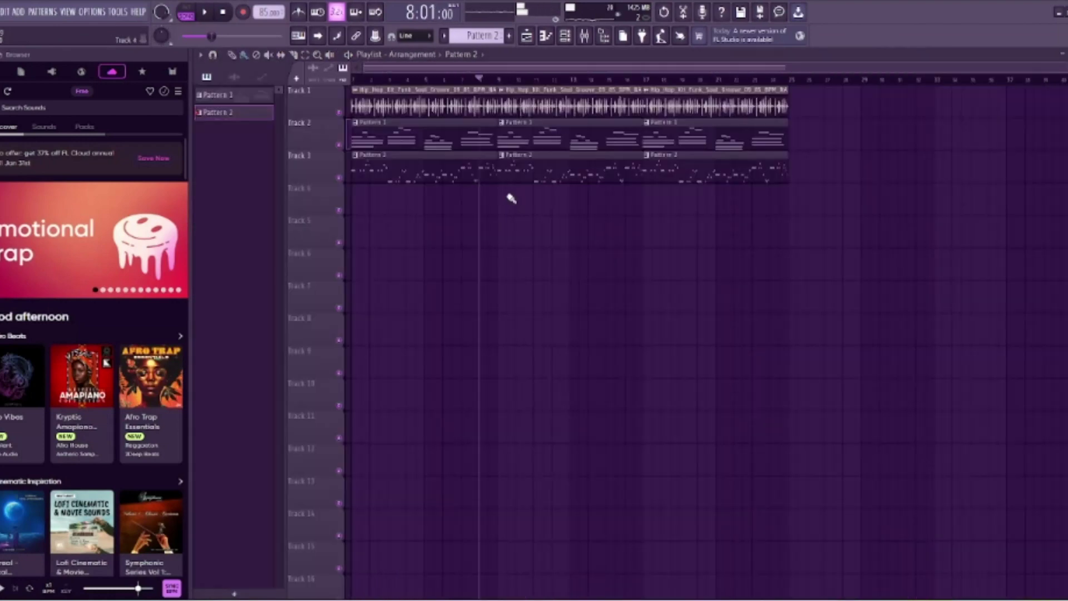
# - Add a Nexus channel with the Nexus Grandpiano Soft preset and close its window
pyautogui.click(572, 40)
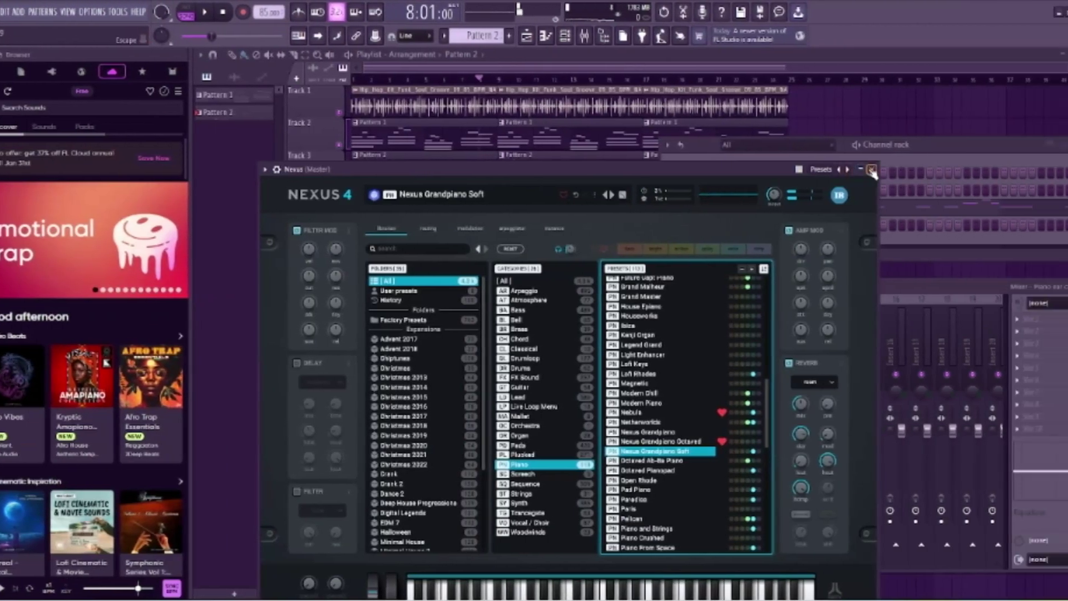
pyautogui.click(973, 169)
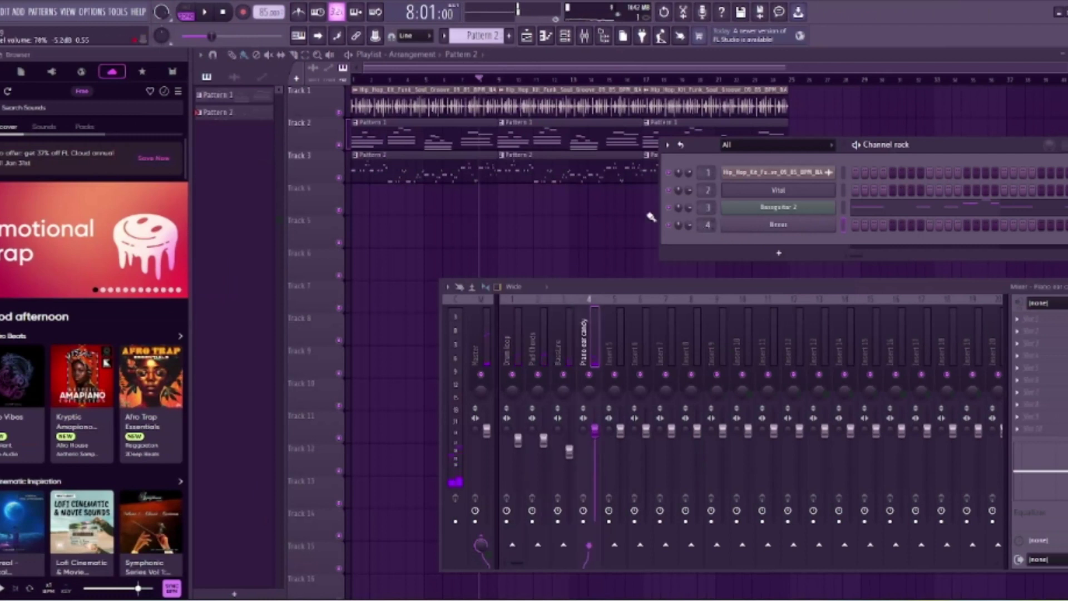
pyautogui.click(648, 215)
# - Play the Pattern 3 piano notes and lower the last note at the end of bar 5 to E7
pyautogui.press('space')
pyautogui.press('space')
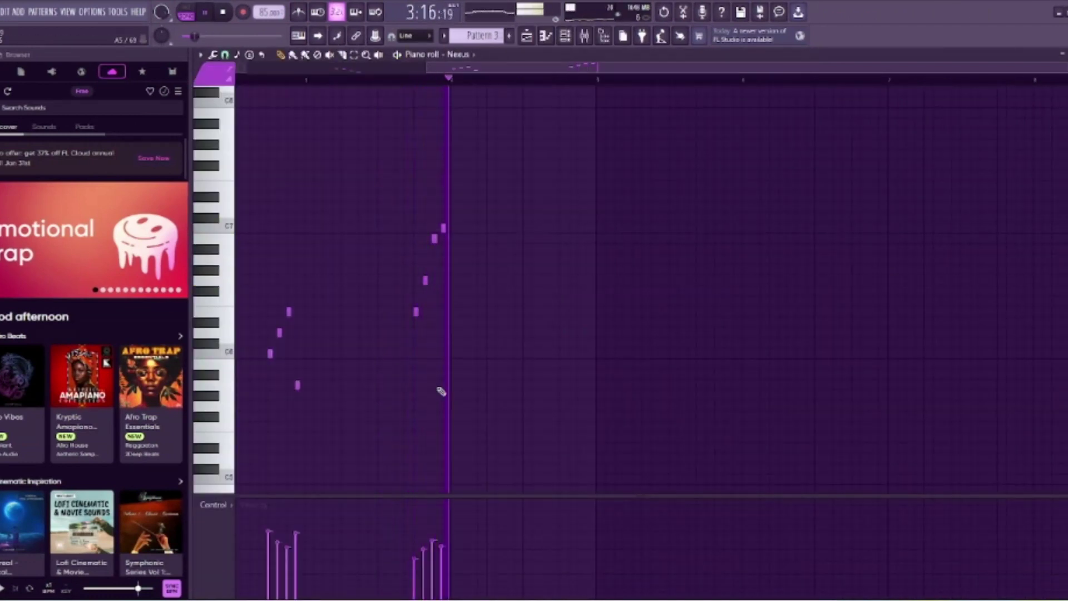
pyautogui.scroll(3, 445, 364)
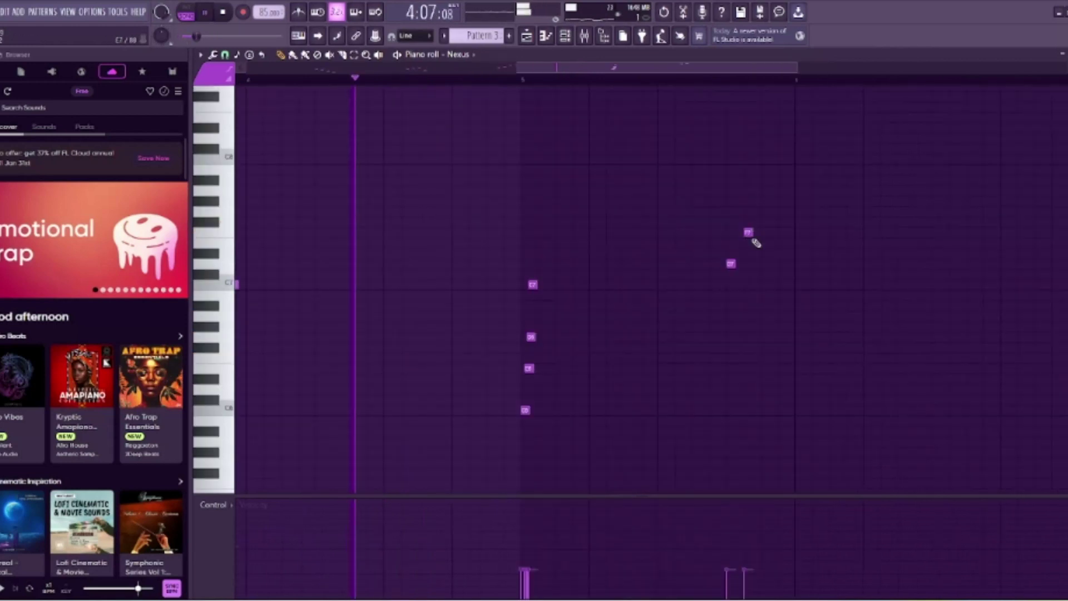
pyautogui.click(749, 243)
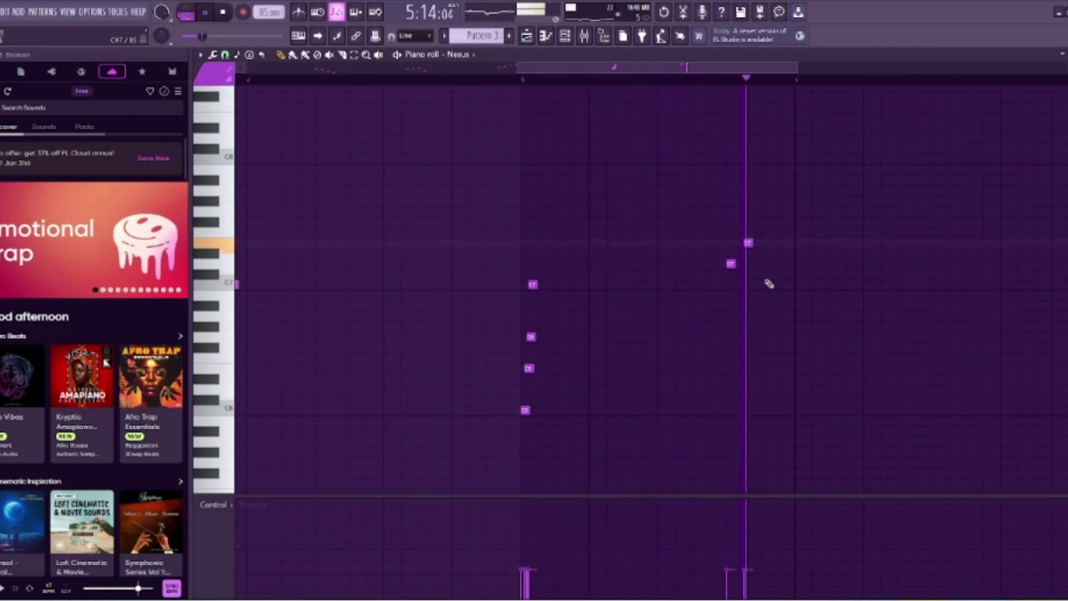
# - Extend the piano part with a D7, E7, D7, F#7, G7 run in bar 6 and a further phrase in bar 8
pyautogui.moveTo(773, 286); pyautogui.dragTo(482, 328)
pyautogui.scroll(-2, 482, 328)
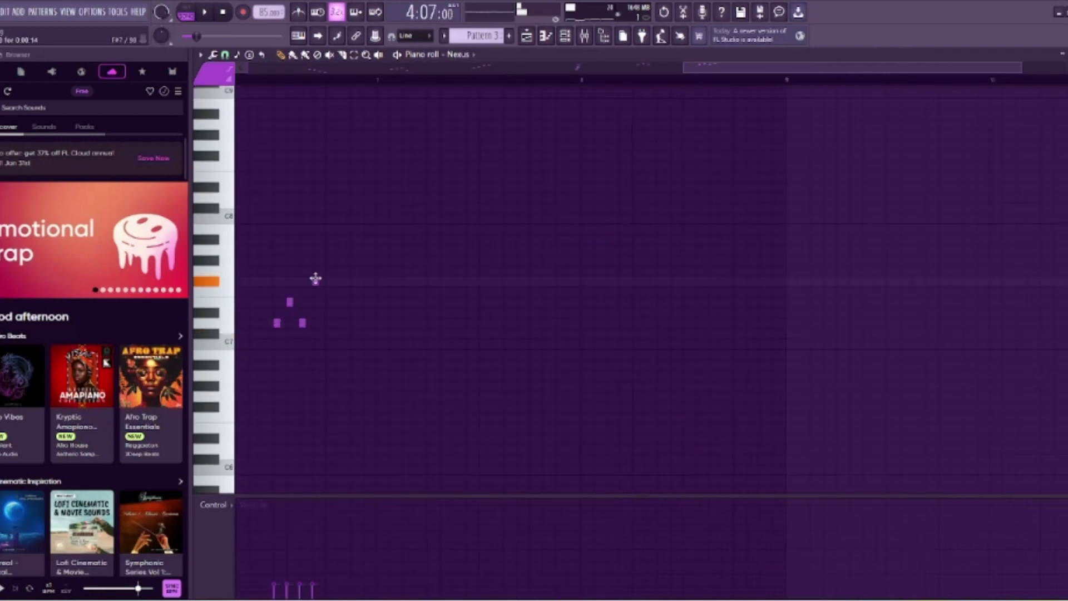
pyautogui.scroll(-2, 340, 274)
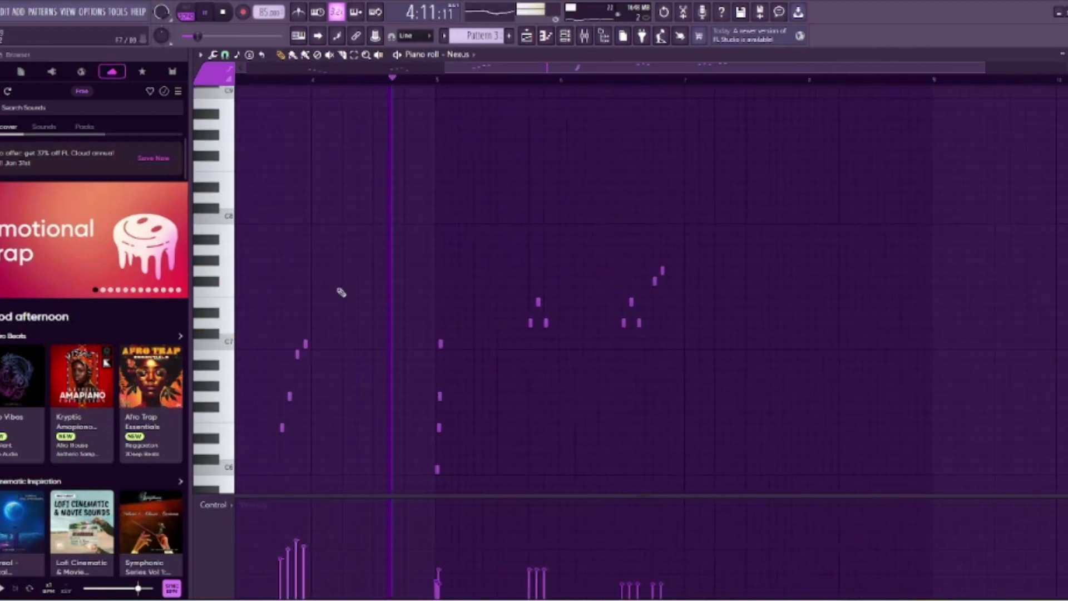
pyautogui.scroll(2, 677, 250)
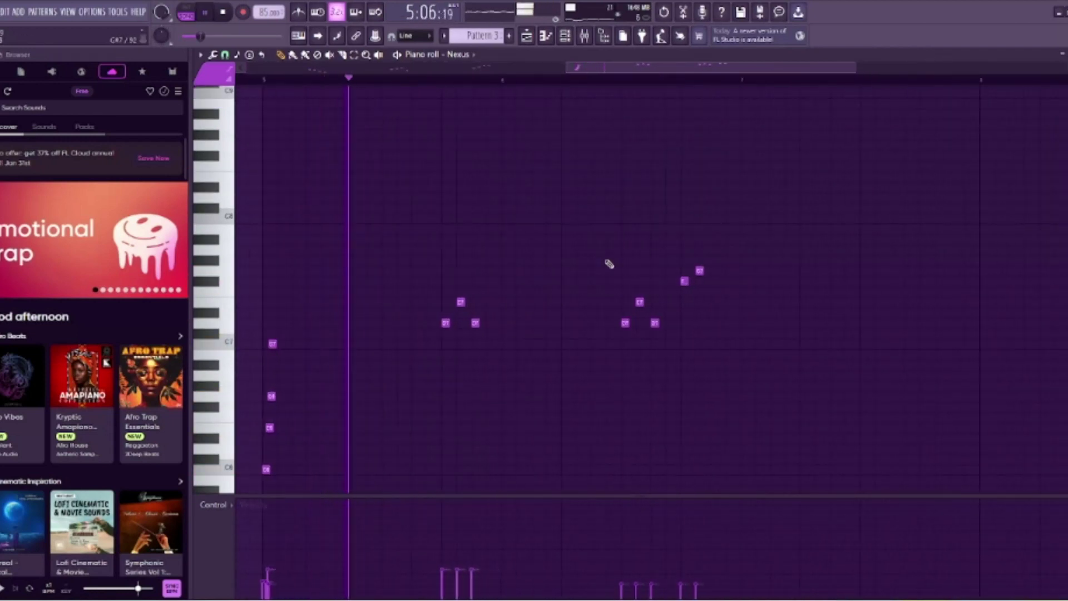
pyautogui.moveTo(548, 282); pyautogui.dragTo(454, 302)
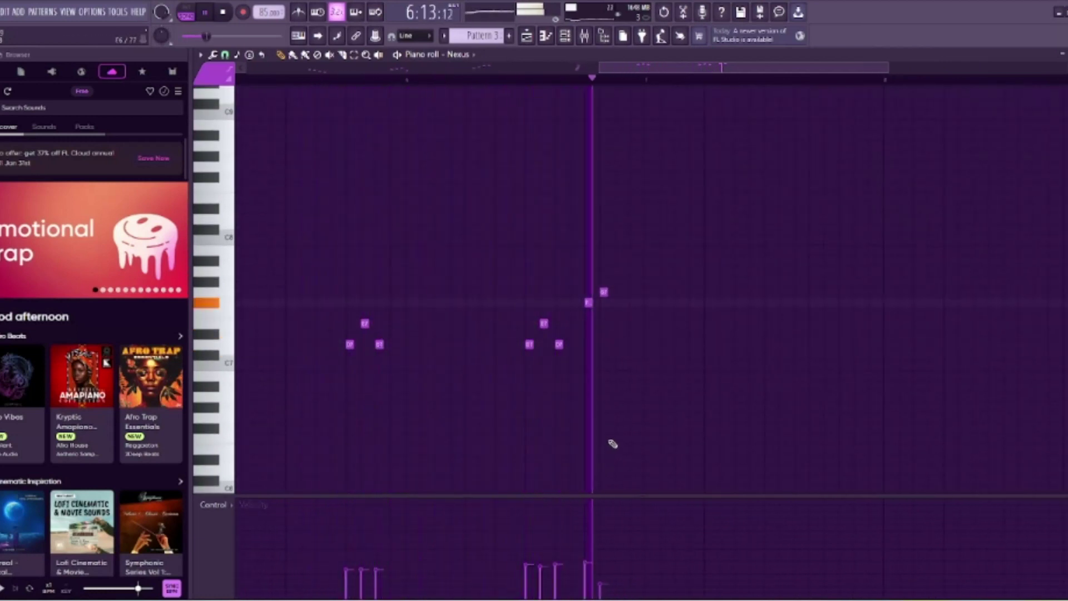
pyautogui.scroll(-1, 668, 389)
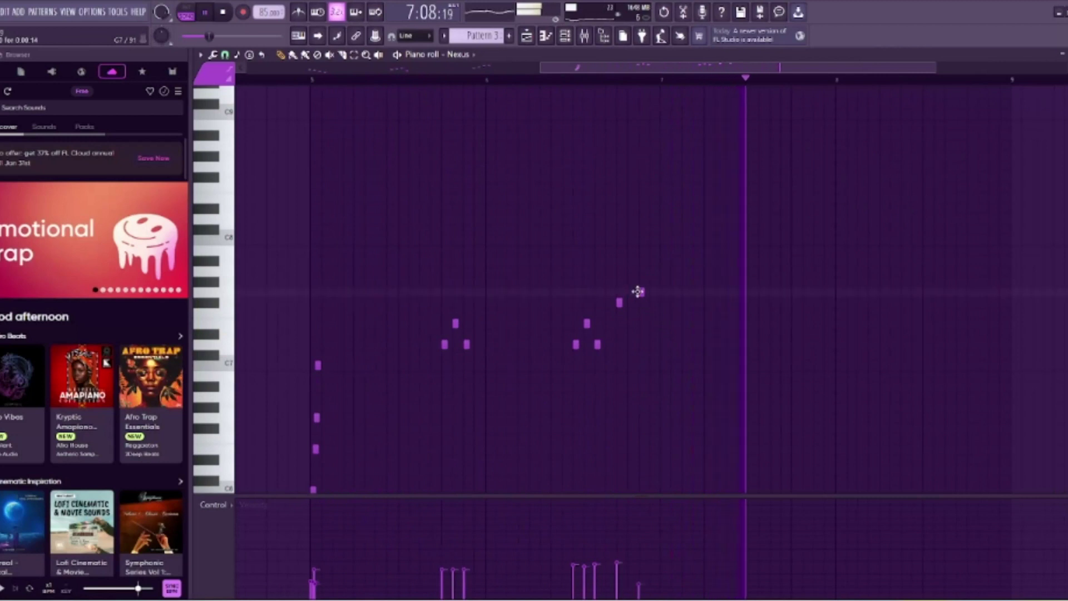
pyautogui.scroll(-1, 635, 336)
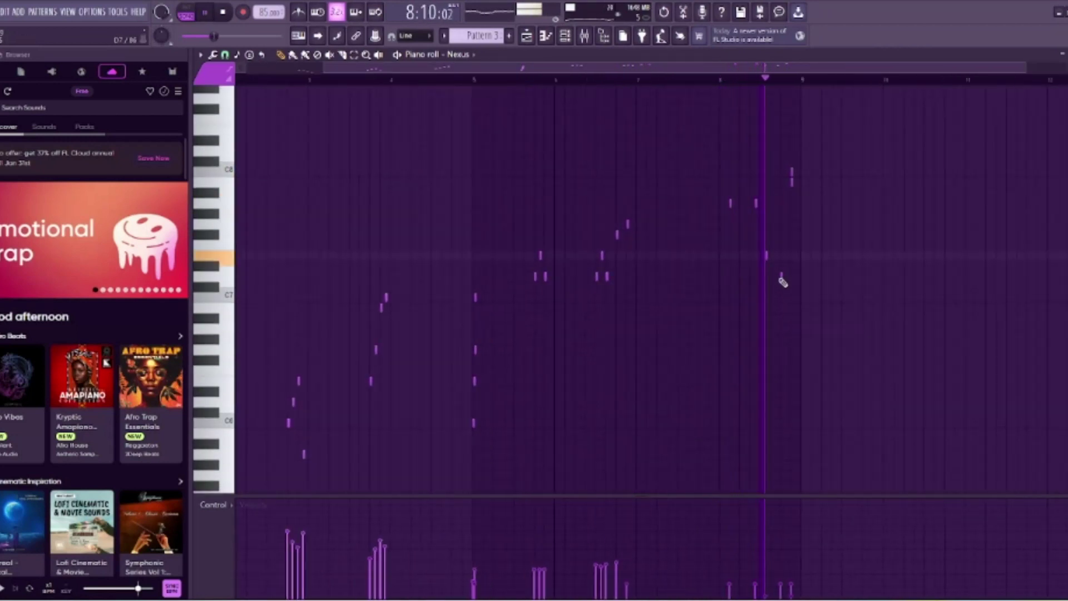
# - Duplicate the Pattern 3 clip on Track 4 of the playlist directly after the first one and open the mixer
pyautogui.press('F5')
pyautogui.scroll(1, 601, 190)
pyautogui.press('F9')
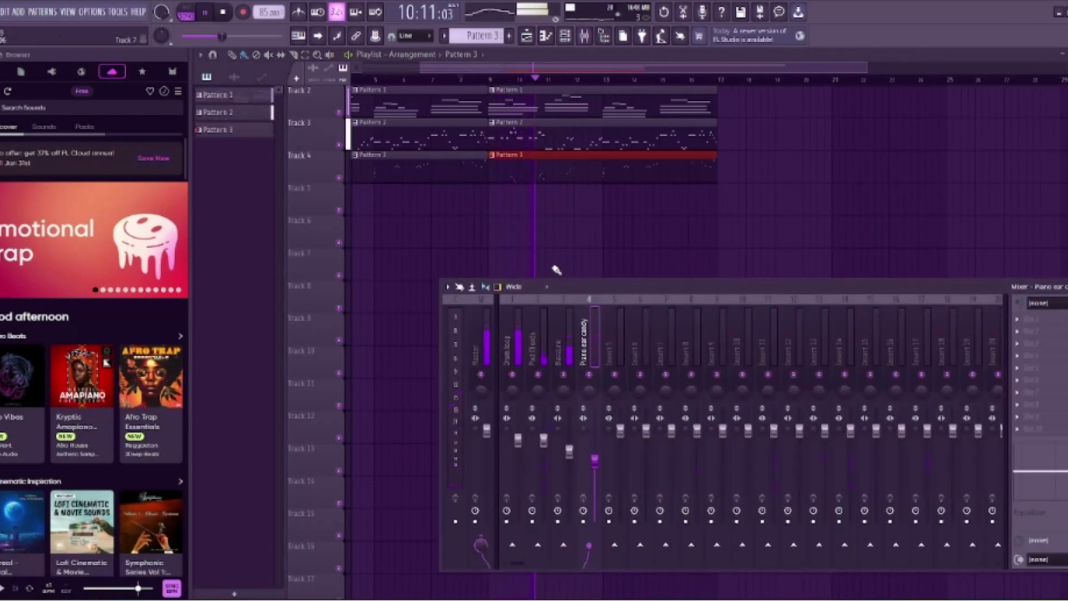
# - Close the mixer and delete the third drum loop clip, starting at bar 17 on Track 1 of the playlist
pyautogui.press('F9')
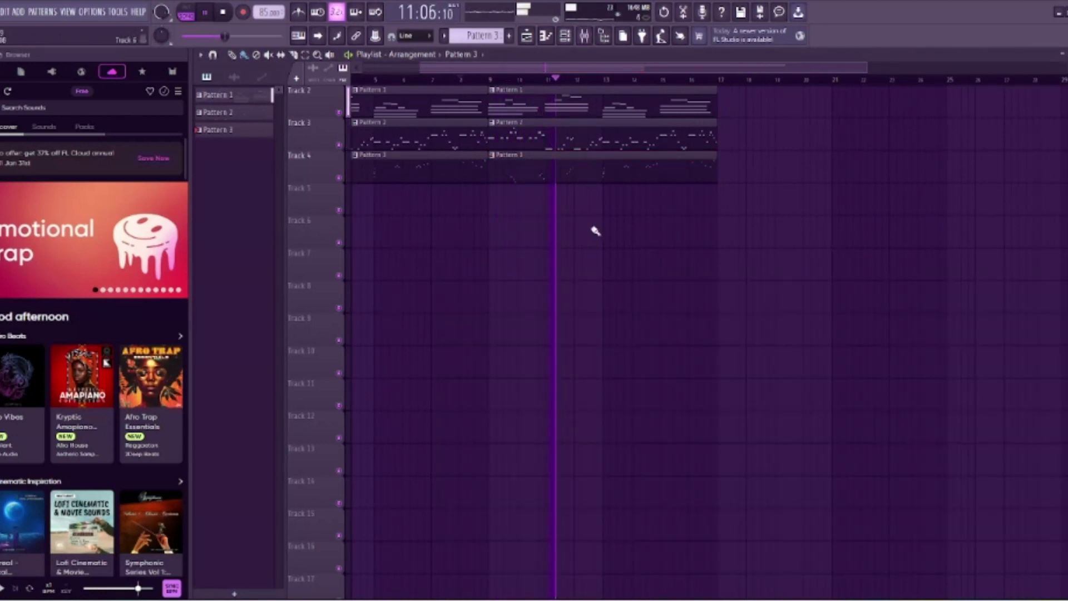
pyautogui.scroll(-1, 551, 239)
pyautogui.scroll(1, 453, 253)
pyautogui.moveTo(453, 253); pyautogui.dragTo(716, 364)
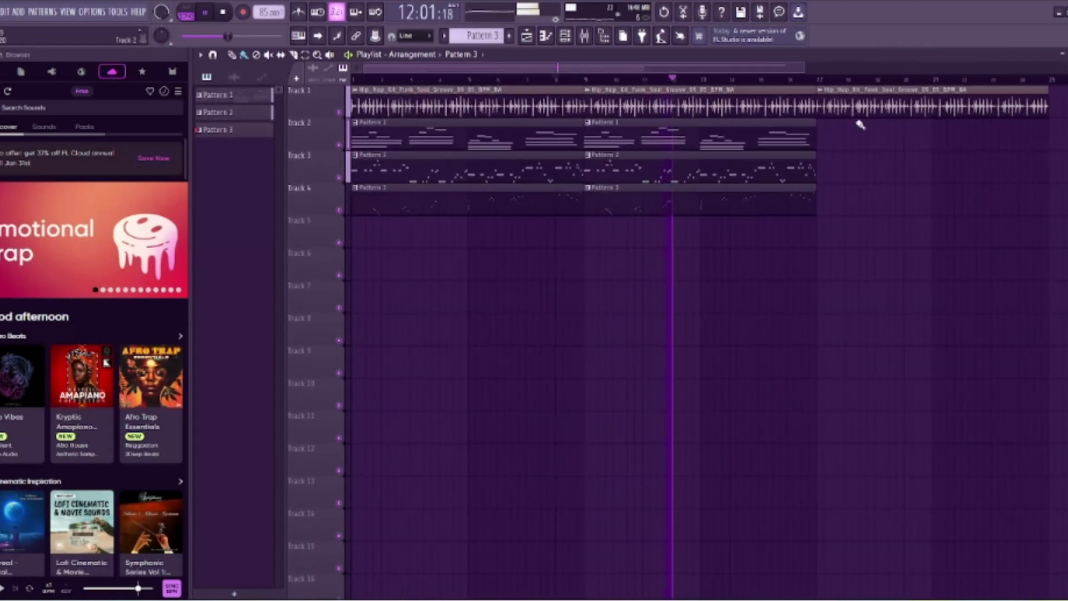
pyautogui.rightClick(857, 108)
pyautogui.scroll(-1, 620, 279)
pyautogui.scroll(2, 456, 264)
pyautogui.scroll(-1, 456, 264)
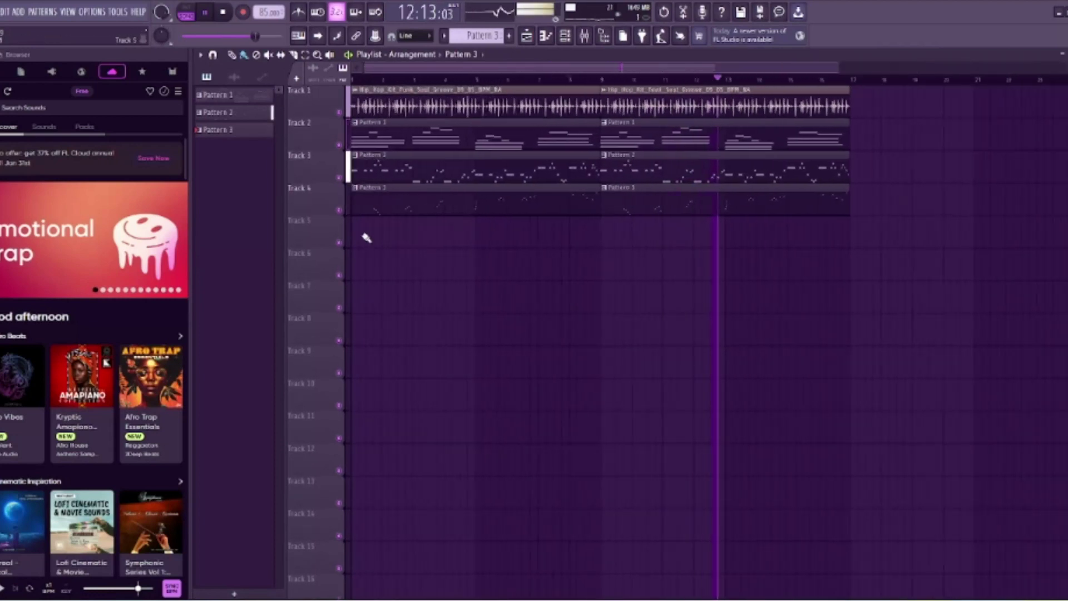
# - Create Pattern 4, place it at bar 1 of Track 5 and add a Nexus channel with the Krystaline A preset
pyautogui.scroll(2, 363, 236)
pyautogui.click(509, 36)
pyautogui.press('Return')
pyautogui.press('space')
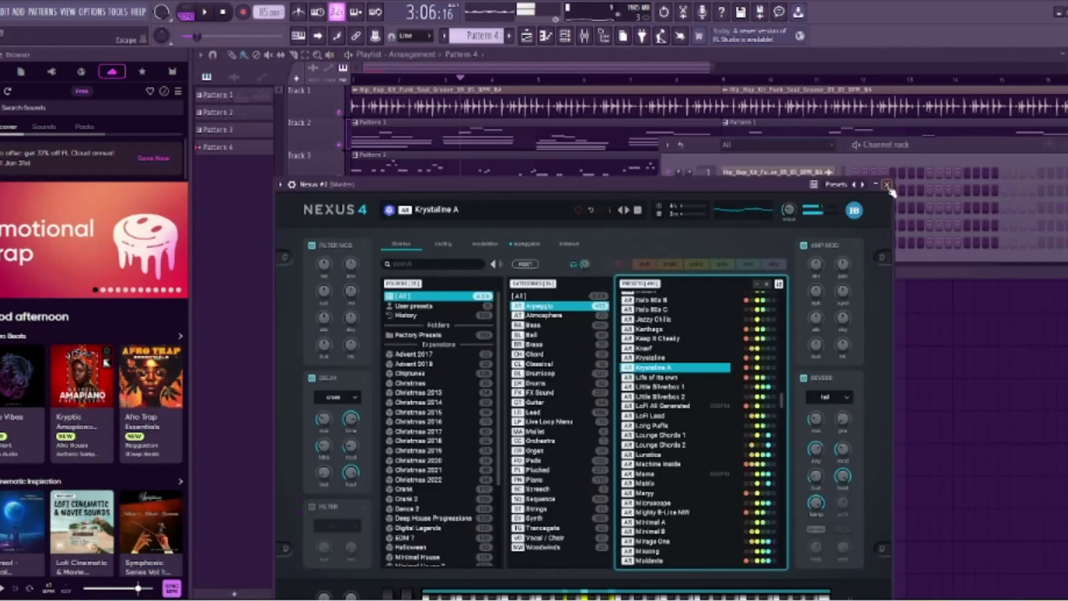
pyautogui.click(887, 184)
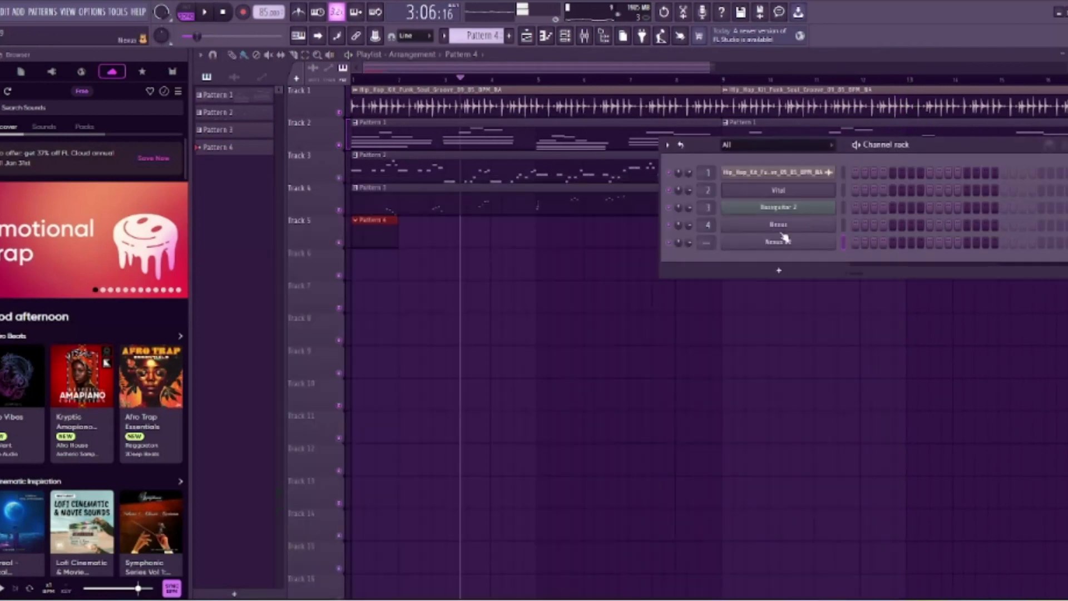
# - Fill Pattern 4 with the Pattern 1 chord notes and delete the melody notes above the chords in bars 3 to 8
pyautogui.rightClick(450, 256)
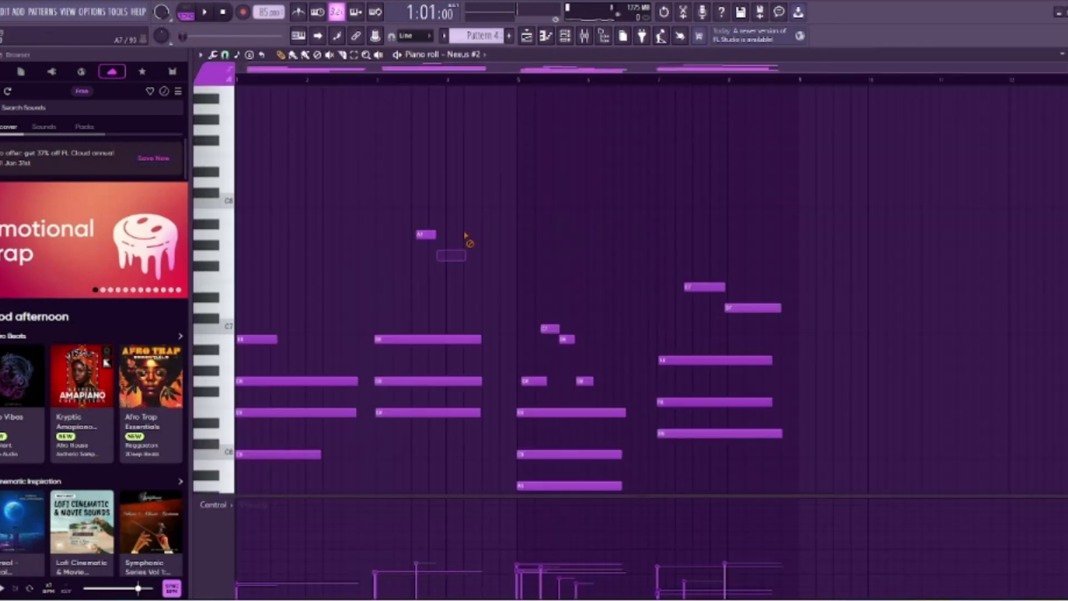
pyautogui.rightClick(425, 234)
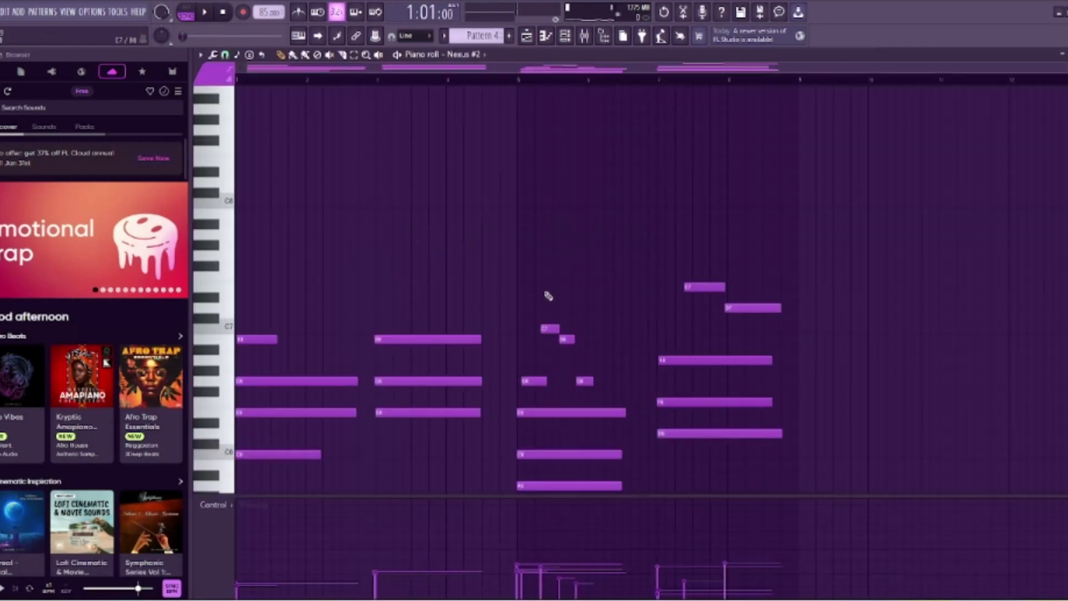
pyautogui.scroll(-3, 606, 364)
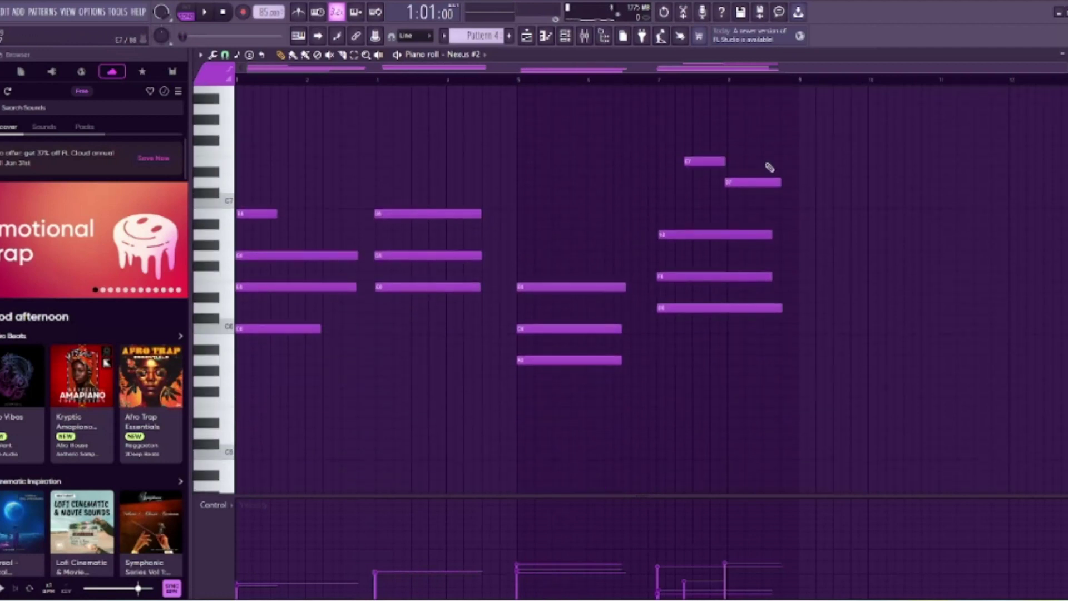
pyautogui.rightClick(740, 182)
pyautogui.rightClick(693, 161)
pyautogui.press('space')
pyautogui.press('space')
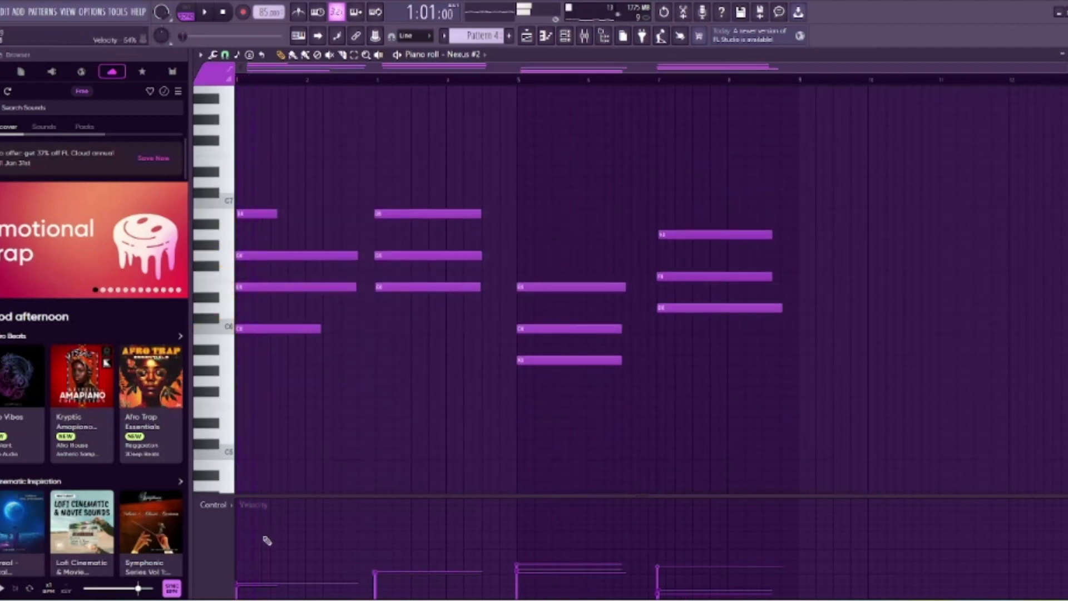
# - Name the mixer track of the new Nexus channel Arp, lower its level to about -8.1 dB and return to the playlist
pyautogui.press('F7')
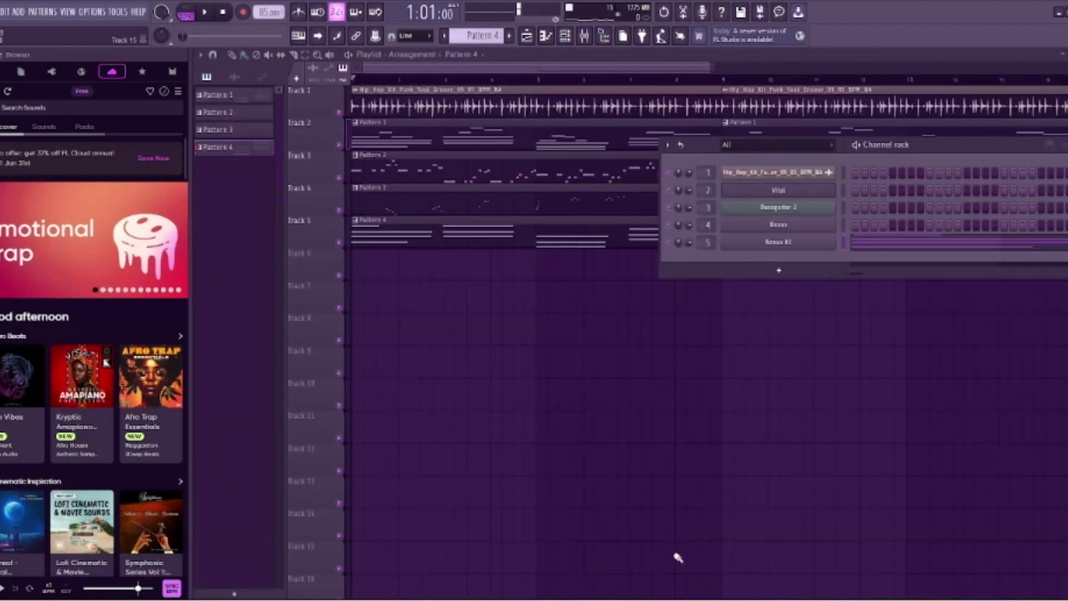
pyautogui.press('space')
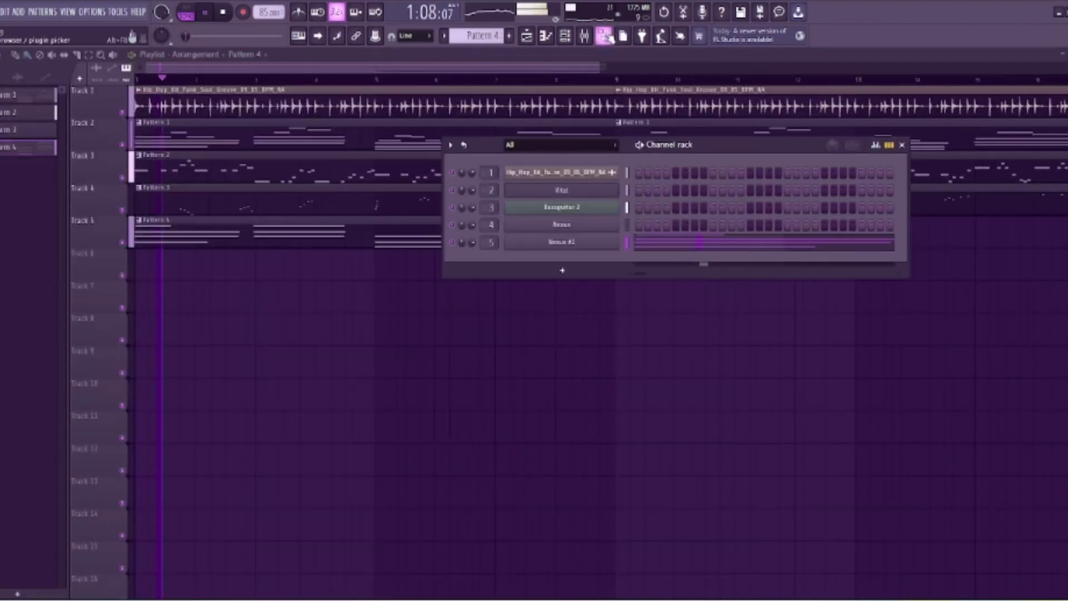
pyautogui.click(606, 36)
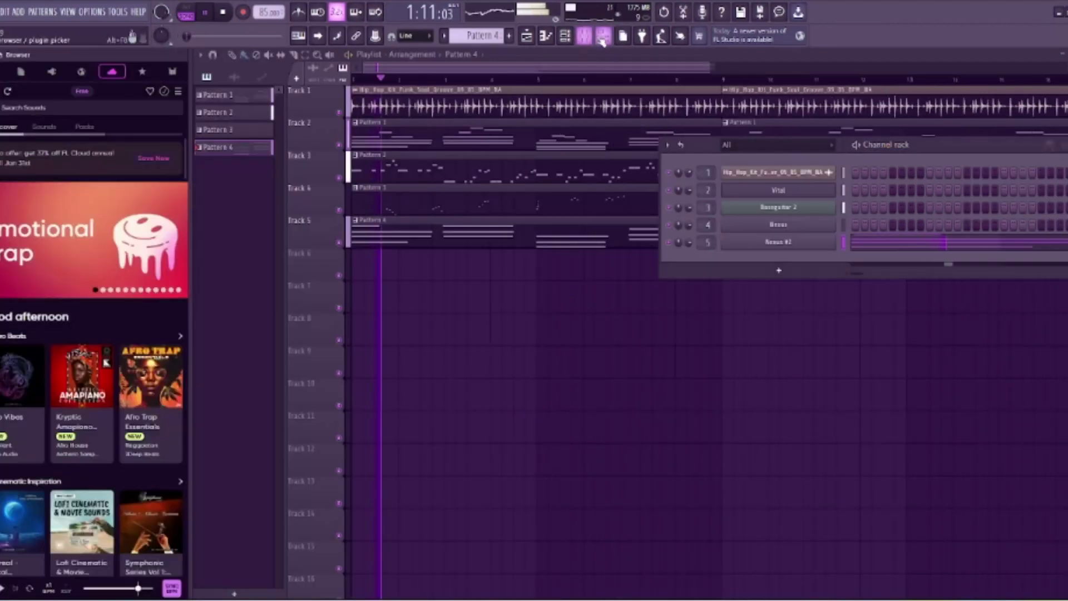
pyautogui.click(604, 37)
pyautogui.click(585, 37)
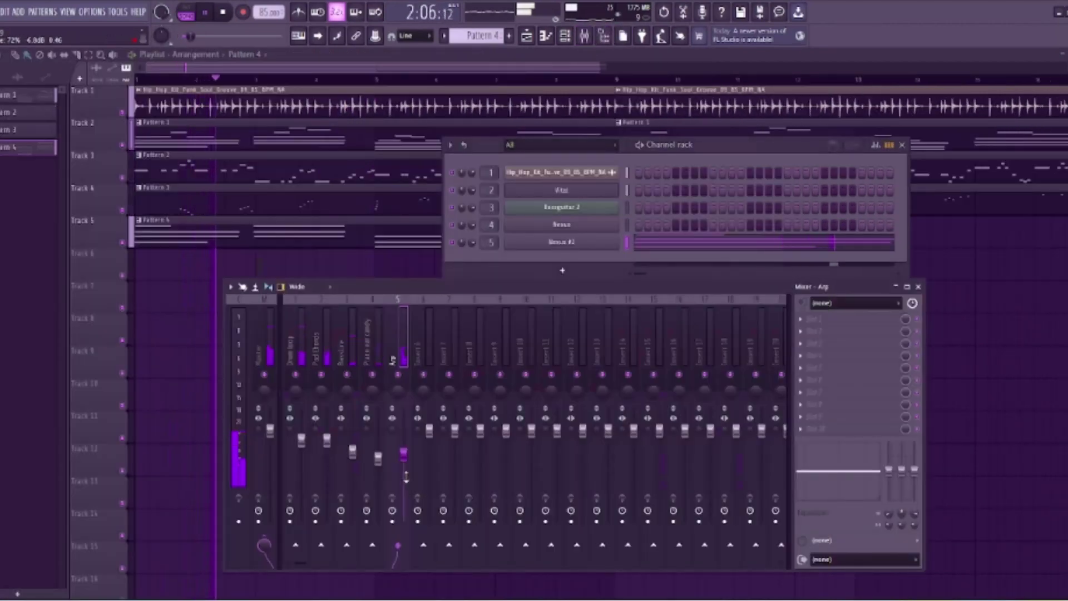
pyautogui.moveTo(403, 460); pyautogui.dragTo(403, 463)
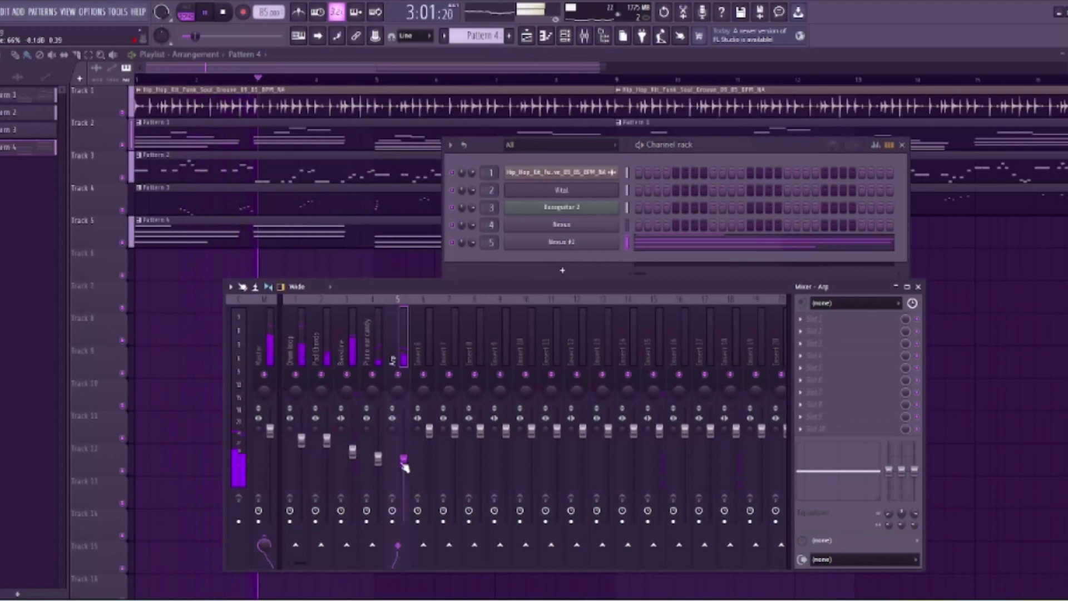
pyautogui.press('F5')
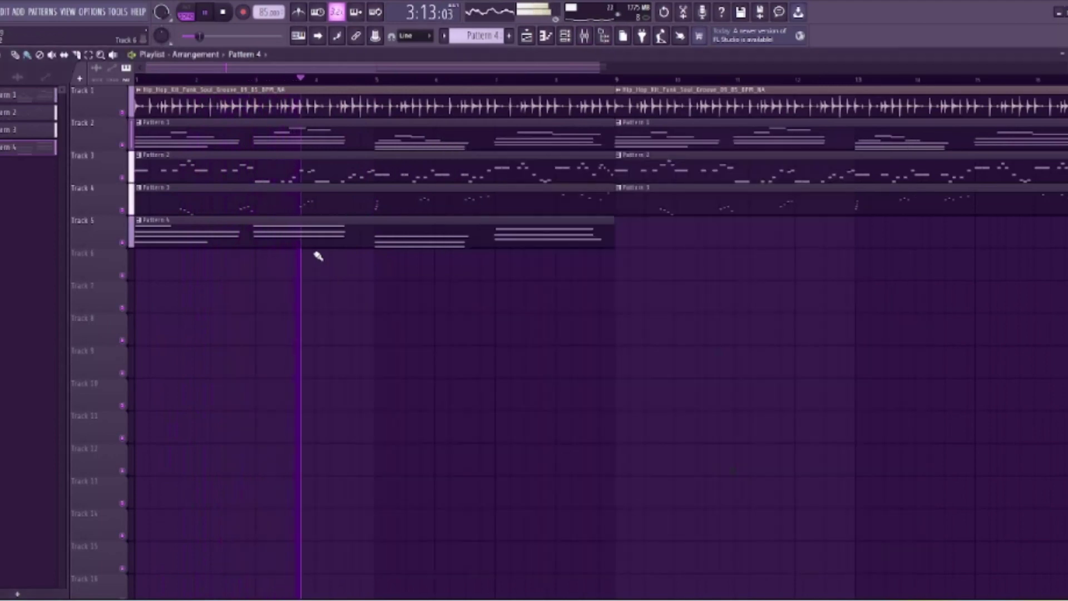
# - Open Pattern 4 in the piano roll and align the early-starting bar 3 chord with the beginning of the bar
pyautogui.doubleClick(289, 236)
pyautogui.scroll(4, 178, 255)
pyautogui.scroll(2, 203, 237)
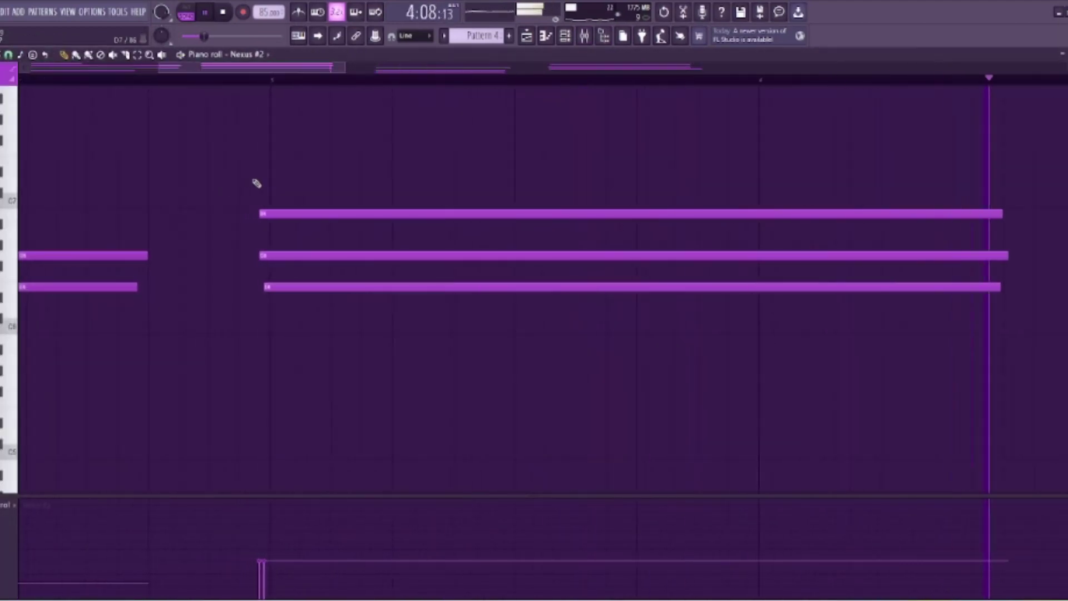
pyautogui.press('space')
pyautogui.moveTo(255, 182); pyautogui.dragTo(274, 305)
pyautogui.scroll(4, 276, 293)
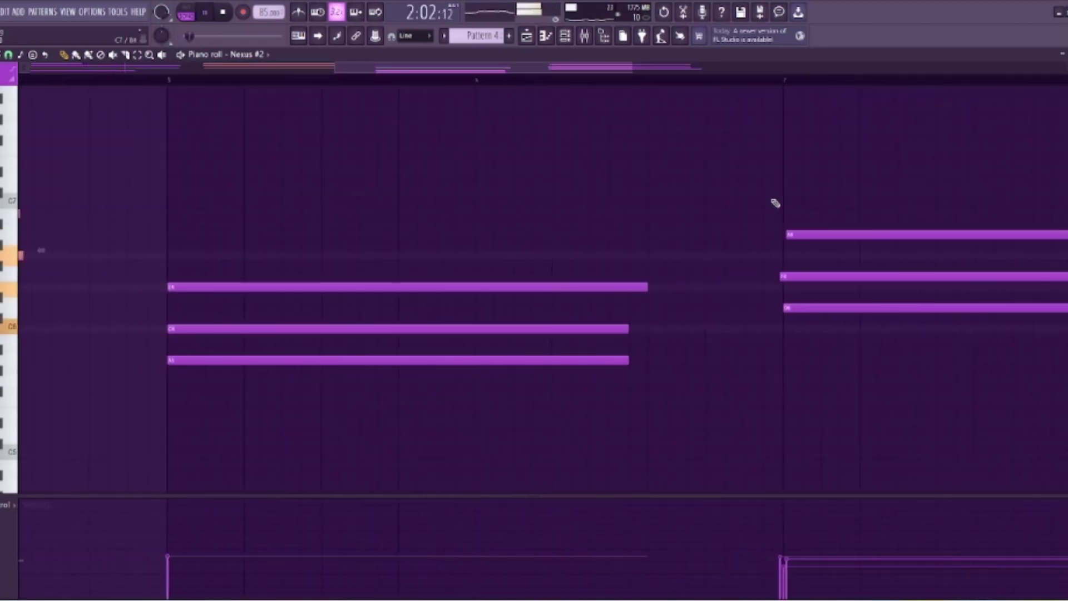
# - Select the bar 7 chord in Pattern 4, align its three note starts with the bar line and deselect the notes
pyautogui.moveTo(838, 166); pyautogui.dragTo(830, 367)
pyautogui.scroll(-4, 821, 390)
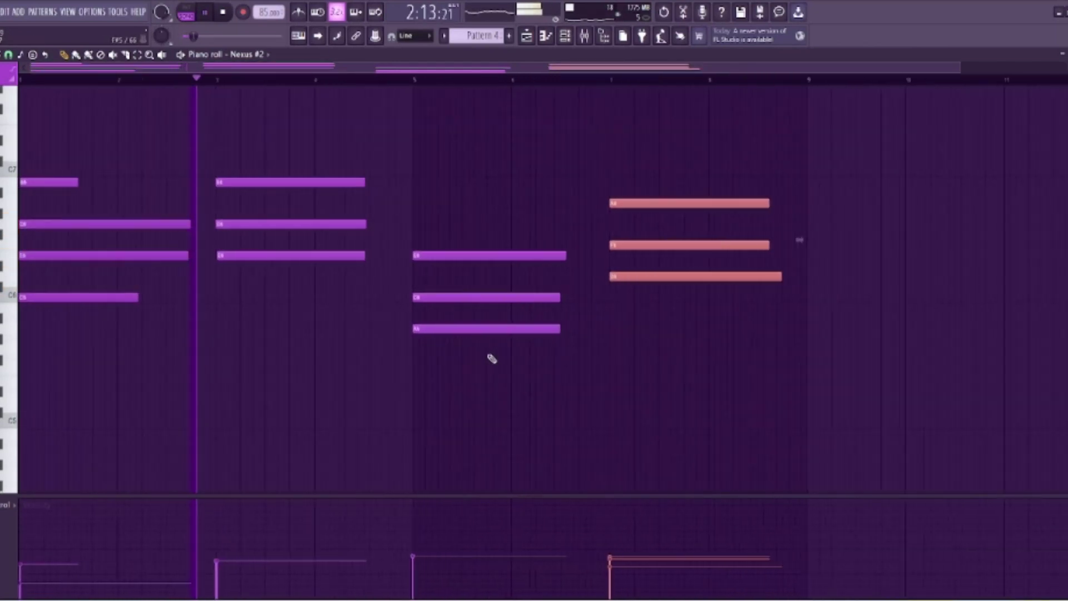
pyautogui.scroll(2, 245, 336)
pyautogui.scroll(-3, 176, 330)
pyautogui.hotkey('ctrl', 'd')
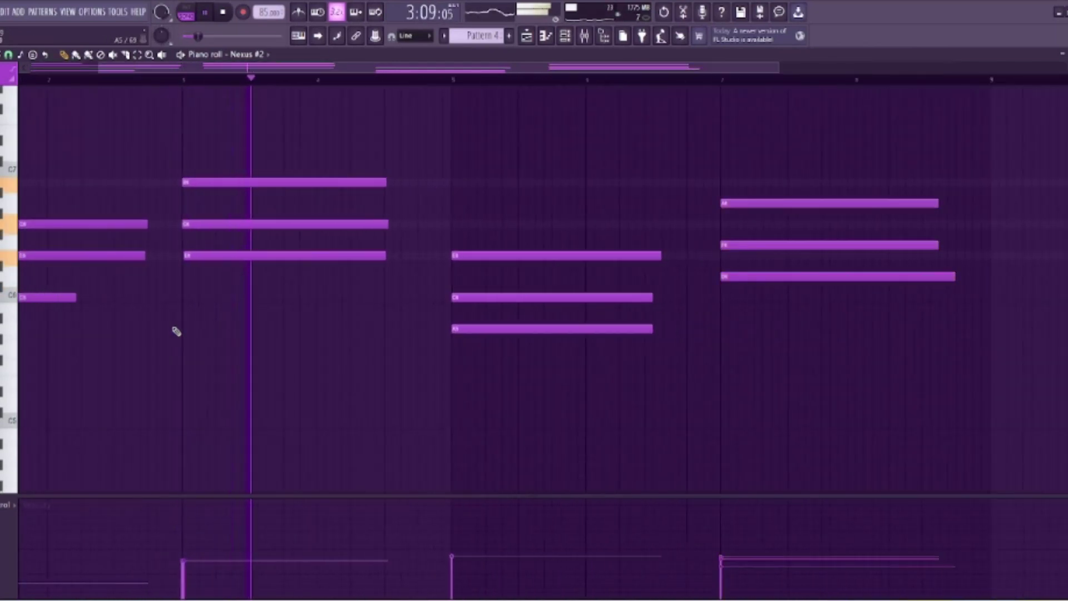
pyautogui.scroll(3, 31, 328)
pyautogui.scroll(-3, 565, 415)
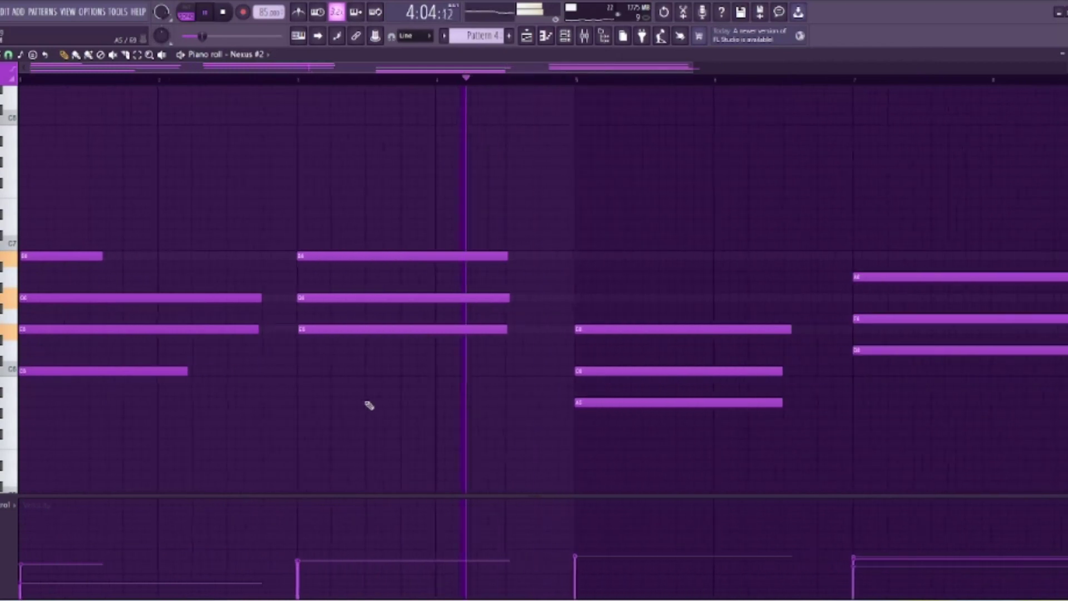
# - Duplicate the Pattern 4 clip on Track 5 of the playlist directly after the first one, at bar 9
pyautogui.press('F5')
pyautogui.scroll(-3, 479, 412)
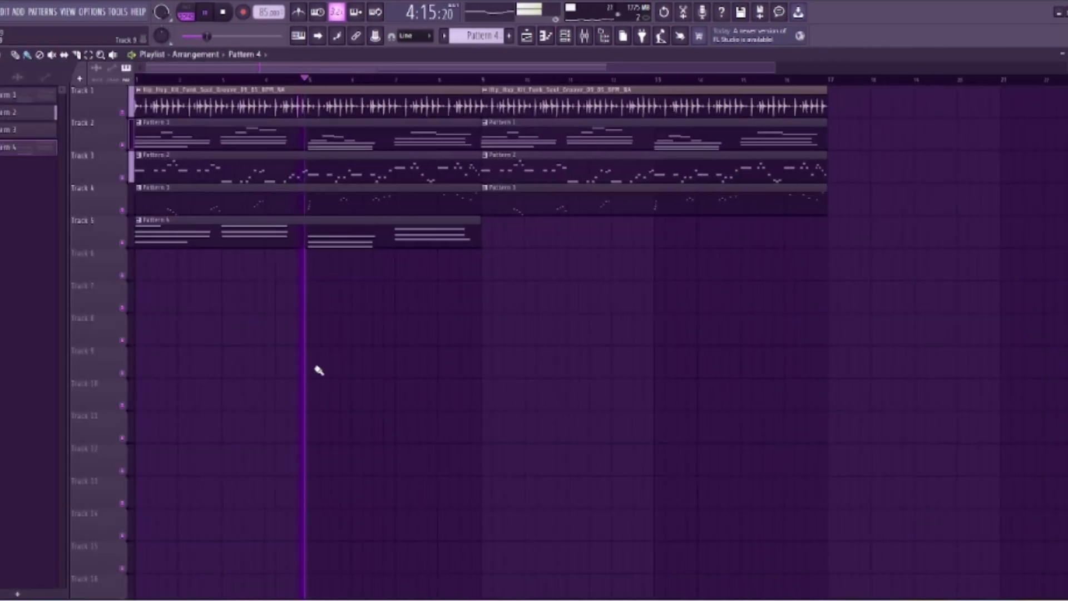
pyautogui.scroll(-2, 321, 288)
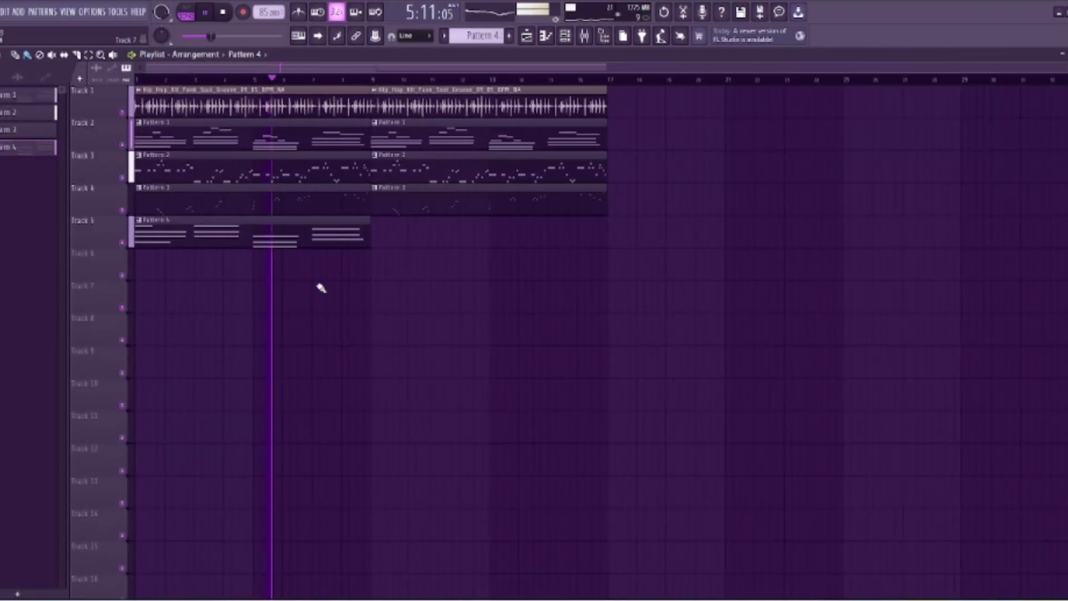
pyautogui.click(379, 236)
pyautogui.moveTo(403, 243); pyautogui.dragTo(399, 243)
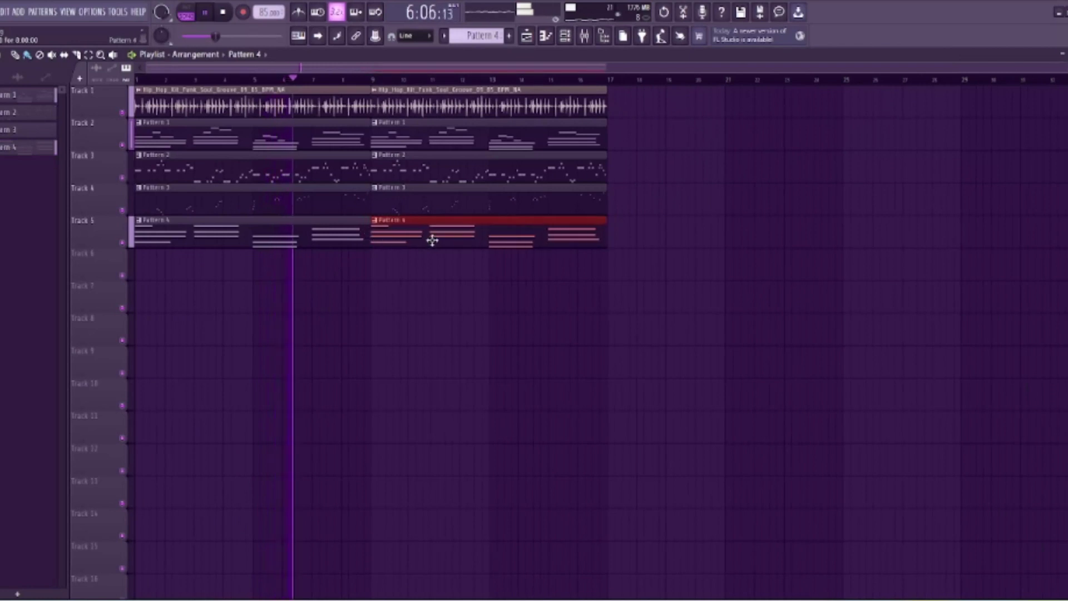
# - Create Pattern 5 with its default name and place it at bar 1 of Track 6
pyautogui.click(508, 36)
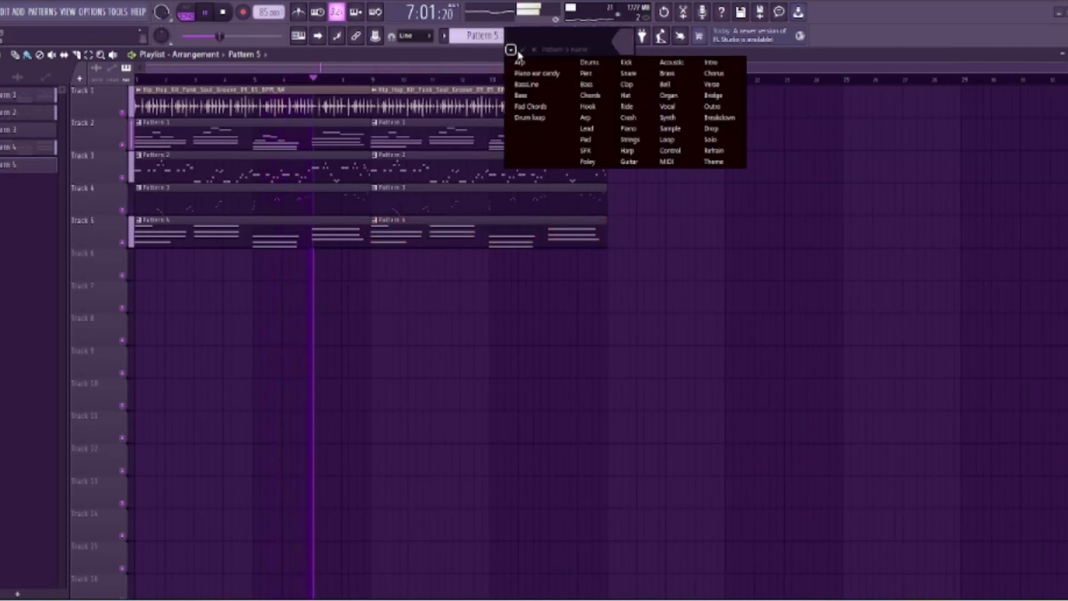
pyautogui.press('Return')
pyautogui.doubleClick(145, 255)
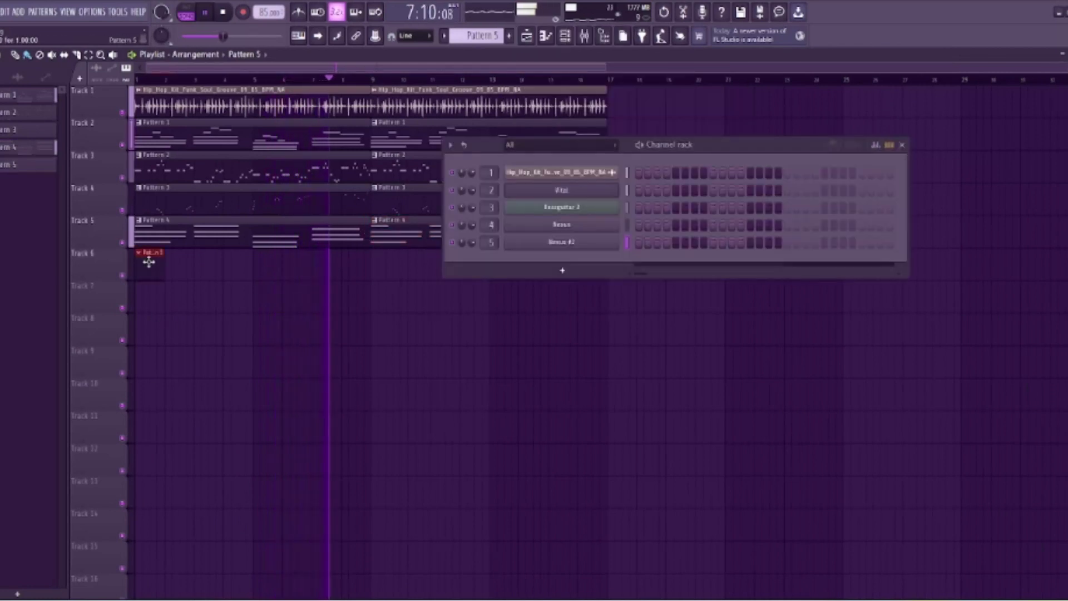
# - Add a Nexus channel with a sustained strings part in Pattern 5 and repeat its clip on Track 6 at bar 9
pyautogui.click(510, 276)
pyautogui.click(509, 272)
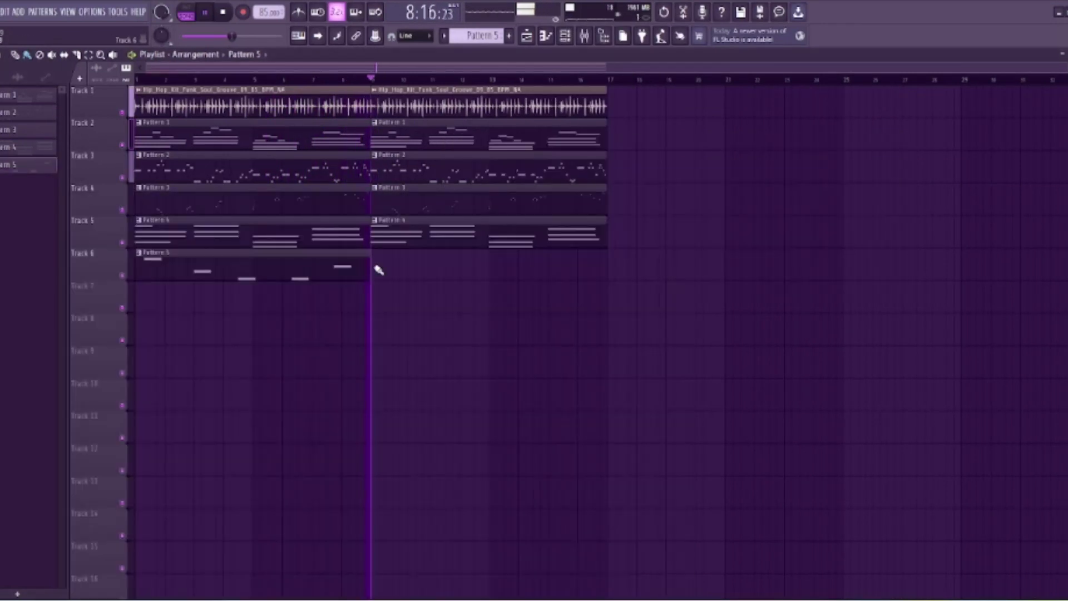
pyautogui.hotkey('ctrl', 'b')
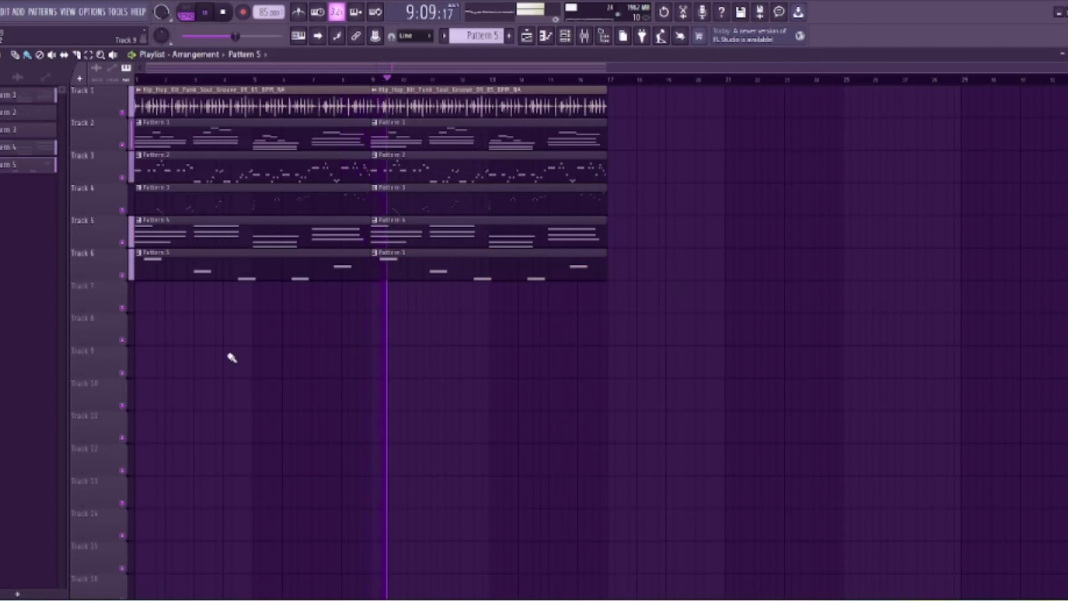
pyautogui.scroll(3, 345, 304)
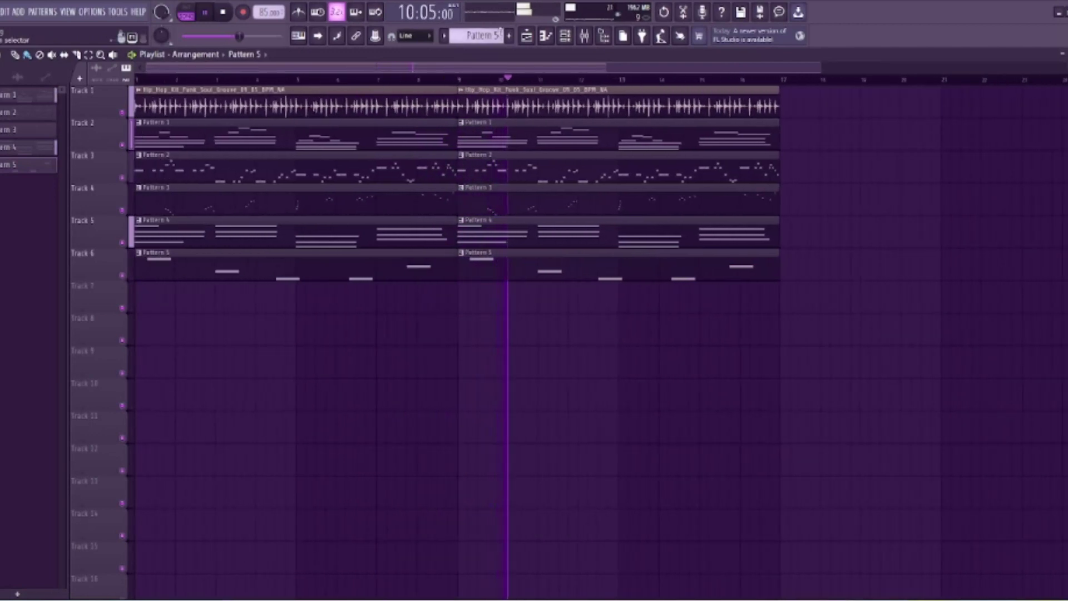
# - Create Pattern 6, place it at bar 1 of Track 7 and add a fourth Nexus channel for it
pyautogui.press('space')
pyautogui.click(509, 36)
pyautogui.press('Return')
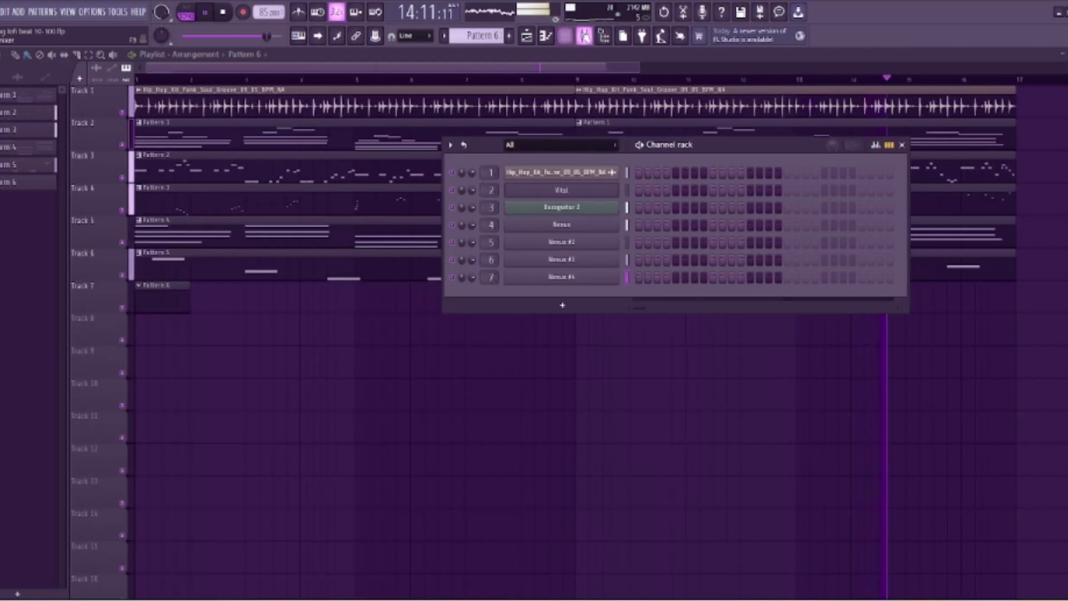
# - Lower the level of mixer insert 7 and name the track melody
pyautogui.press('F9')
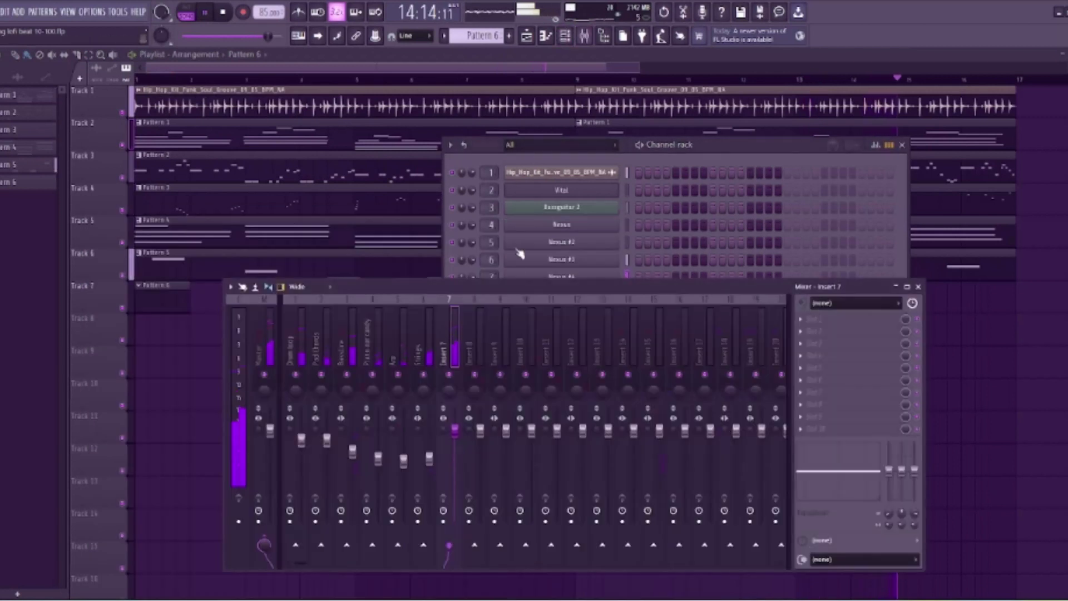
pyautogui.doubleClick(462, 352)
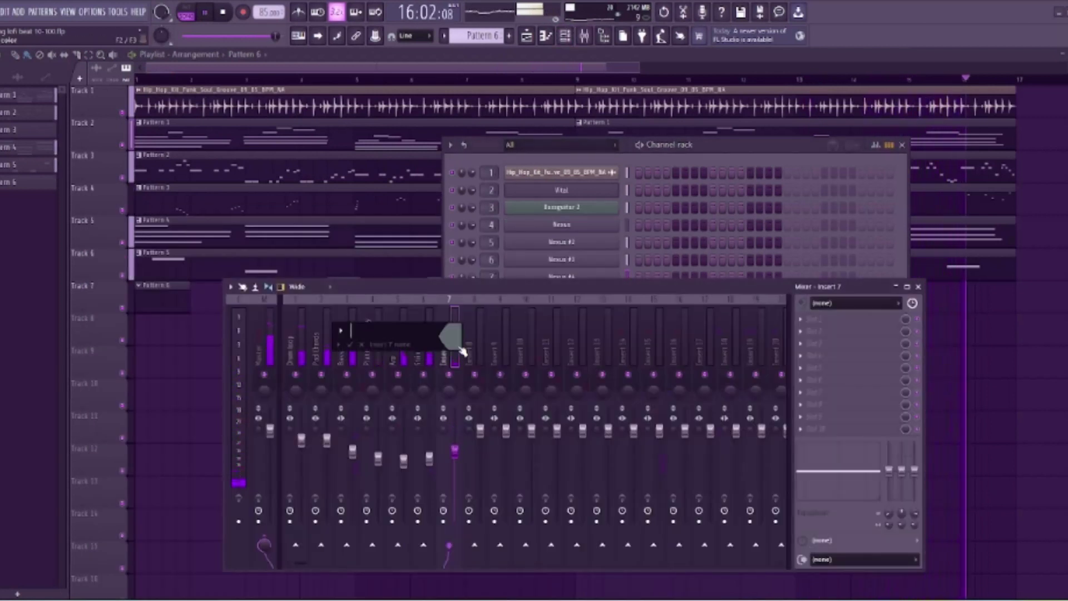
pyautogui.write('melody')
pyautogui.press('Return')
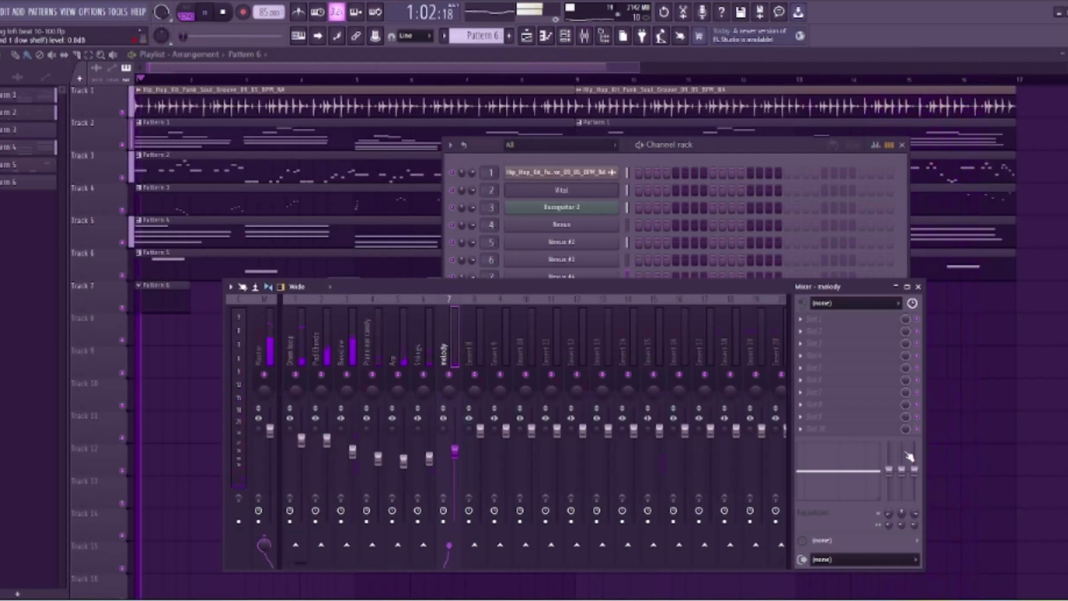
# - Fill Pattern 6 on Track 7 with a melody across the arrangement, play it and open it in the piano roll
pyautogui.press('F5')
pyautogui.scroll(-3, 384, 487)
pyautogui.scroll(3, 837, 484)
pyautogui.press('space')
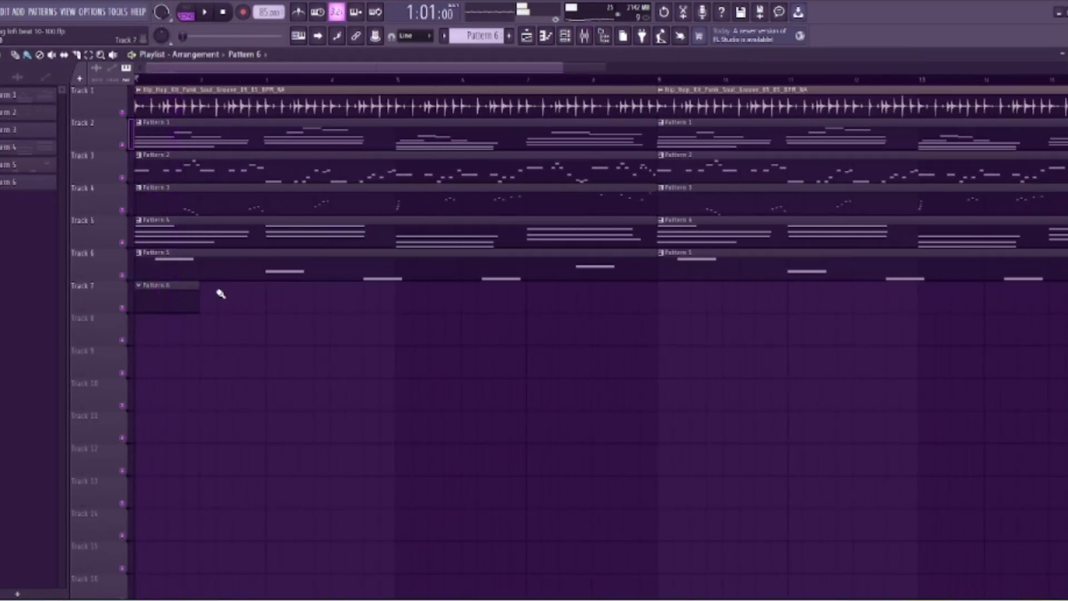
pyautogui.press('space')
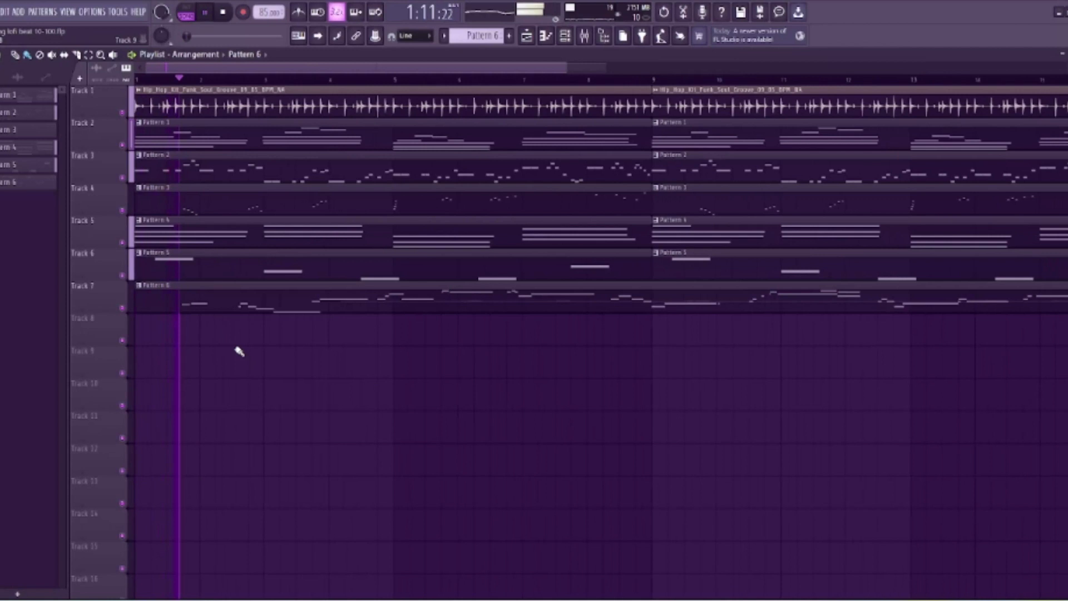
pyautogui.doubleClick(240, 305)
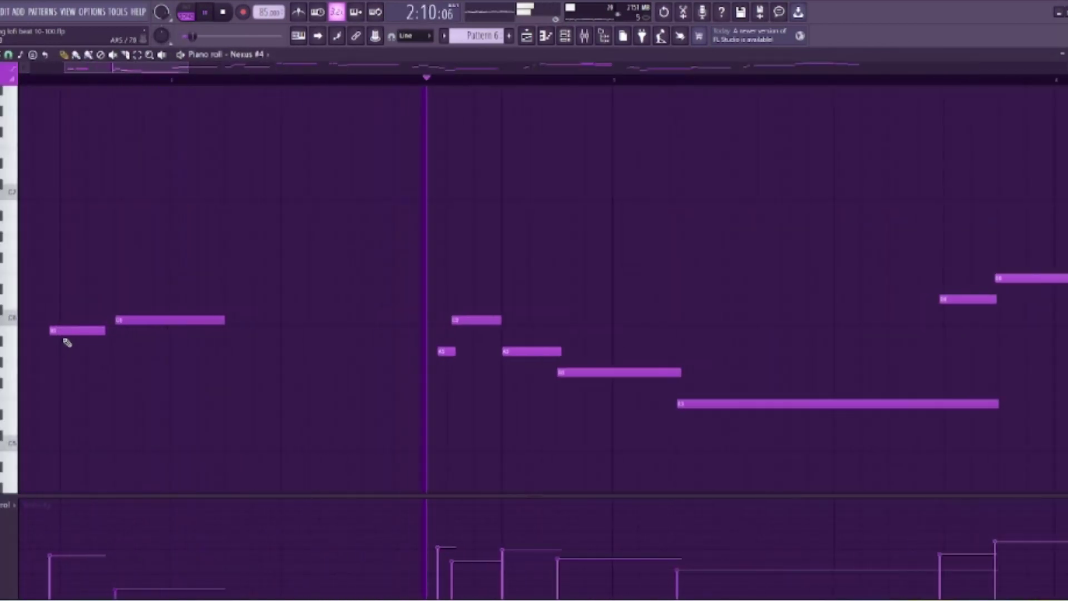
# - Examine the Nexus melody notes of Pattern 6 in the piano roll during playback, from the opening phrase through bar 8
pyautogui.rightClick(62, 333)
pyautogui.click(62, 333)
pyautogui.scroll(-4, 115, 373)
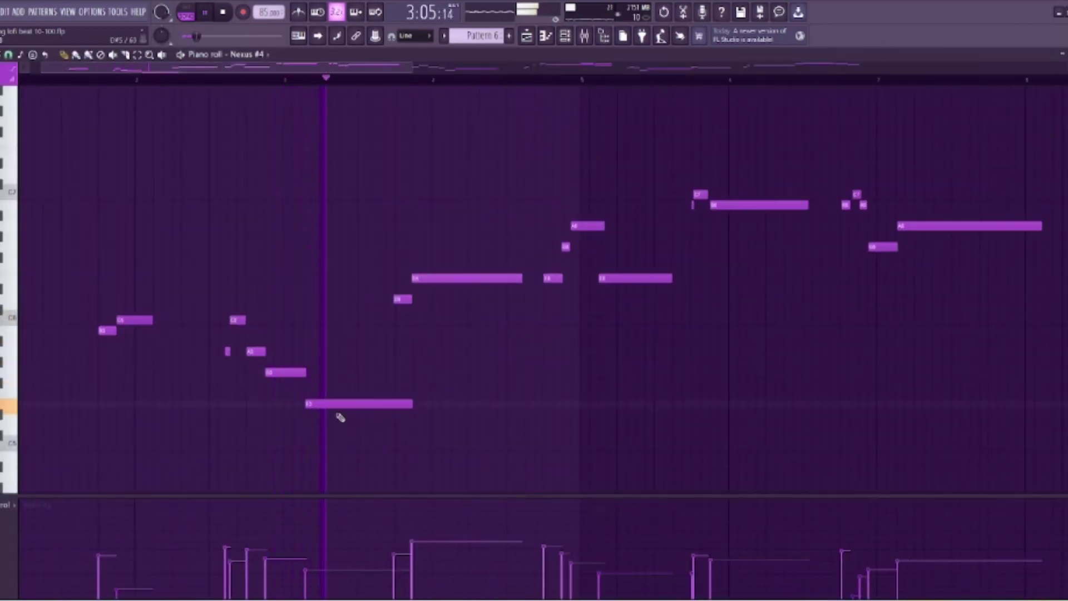
pyautogui.scroll(-4, 476, 383)
pyautogui.scroll(2, 336, 434)
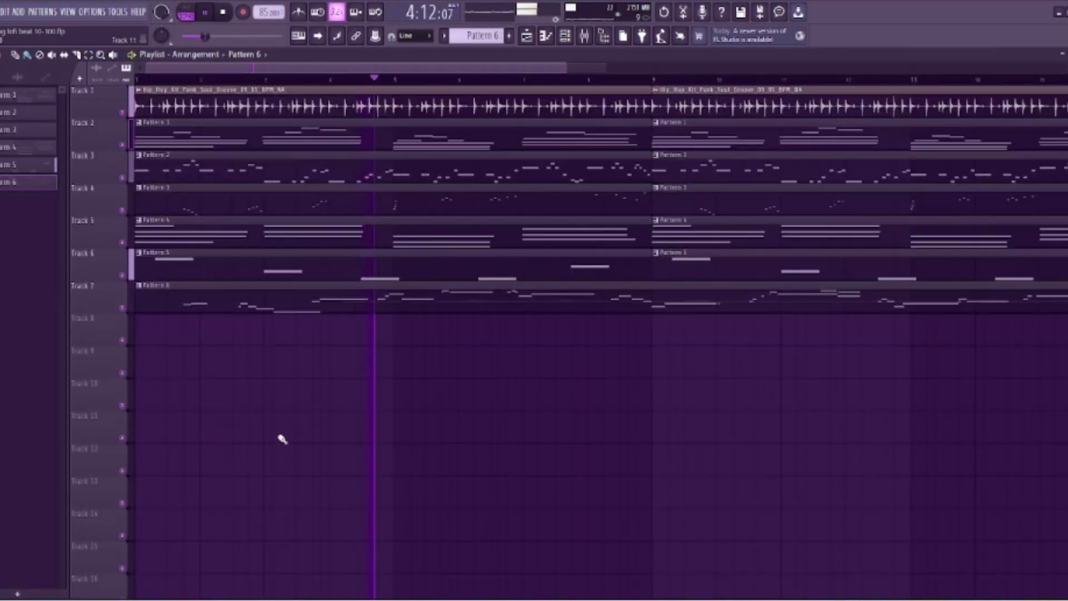
# - Hide the mixer and look over the layered pattern clips on Tracks 1 to 7 across the whole arrangement
pyautogui.scroll(-2, 367, 439)
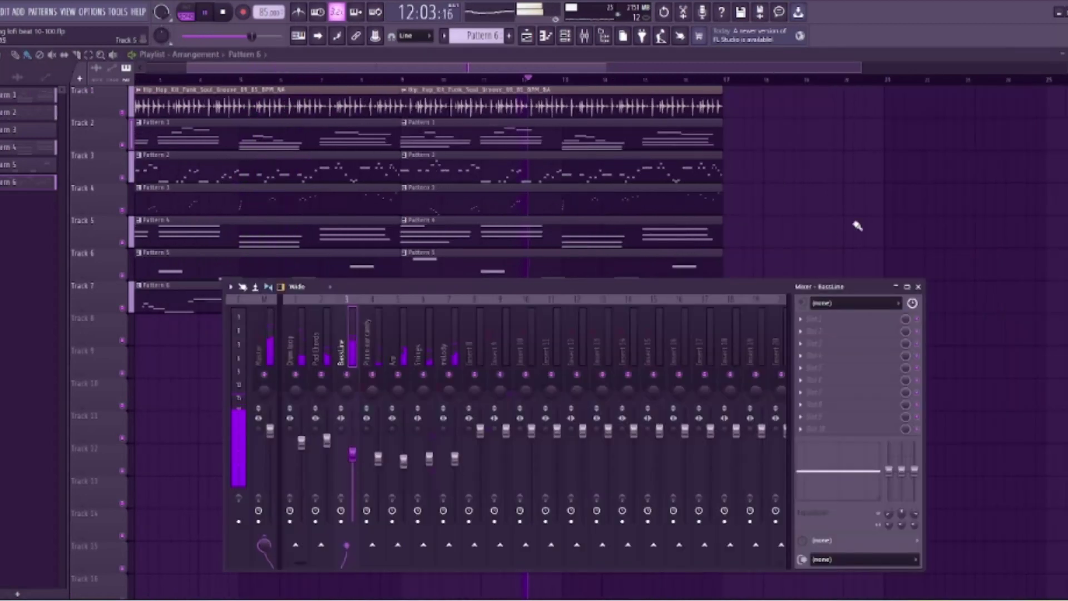
pyautogui.press('F9')
pyautogui.scroll(-2, 553, 353)
pyautogui.scroll(2, 567, 389)
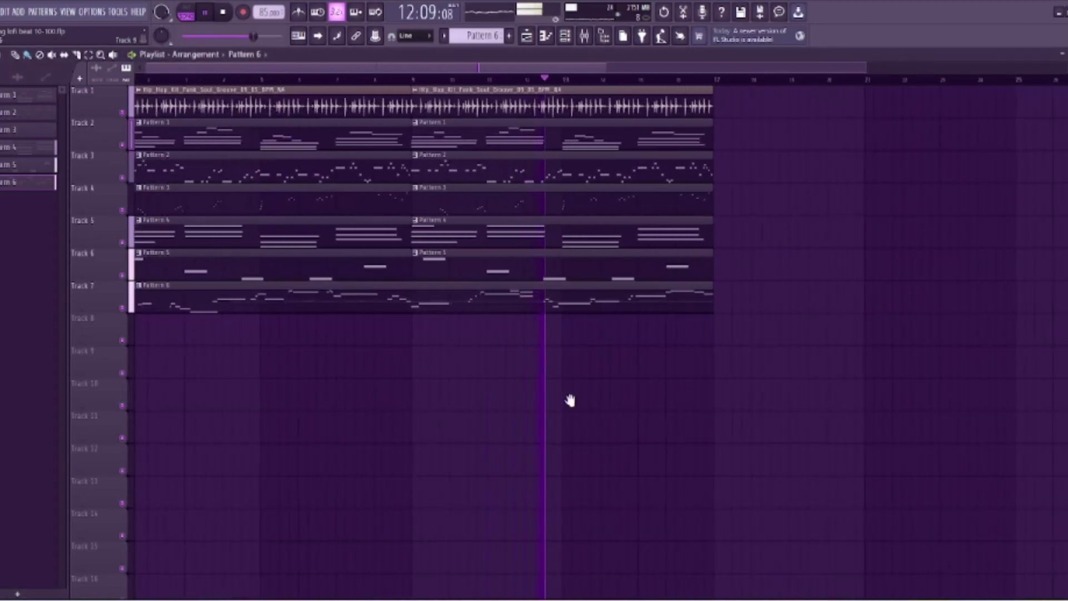
pyautogui.moveTo(563, 360); pyautogui.dragTo(481, 370)
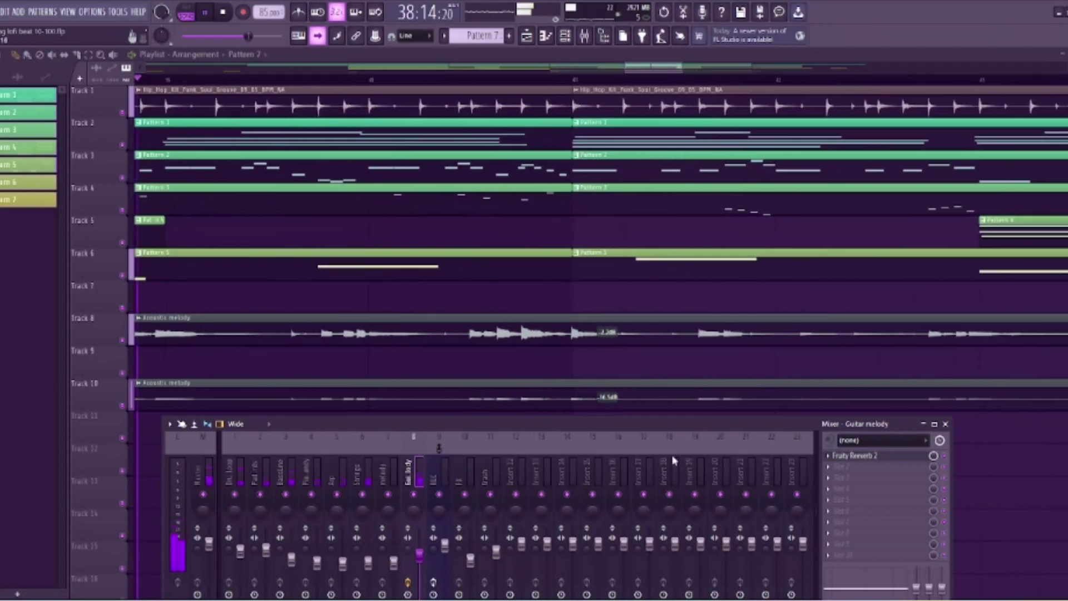
# - Inspect the Fruity Reeverb 2 settings on the Guitar melody mixer track during playback and close the effect
pyautogui.click(839, 458)
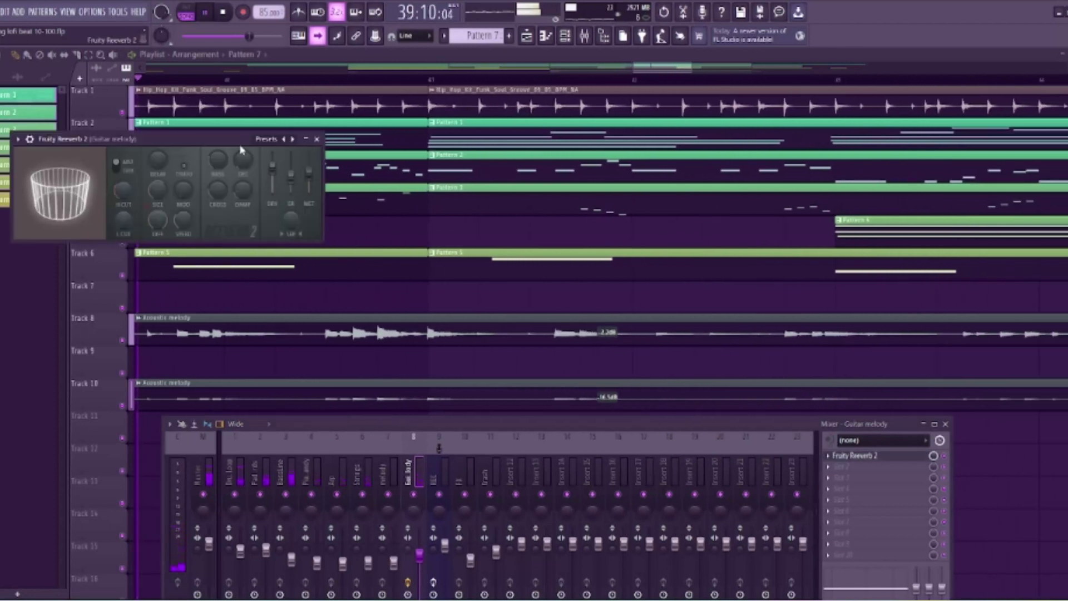
pyautogui.moveTo(233, 139); pyautogui.dragTo(622, 257)
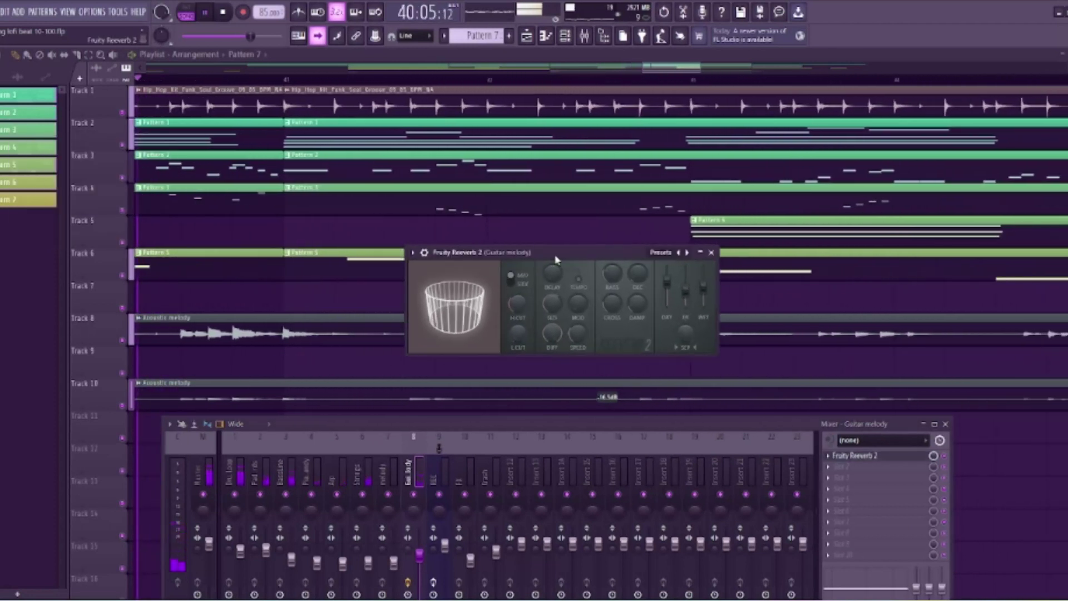
pyautogui.click(711, 253)
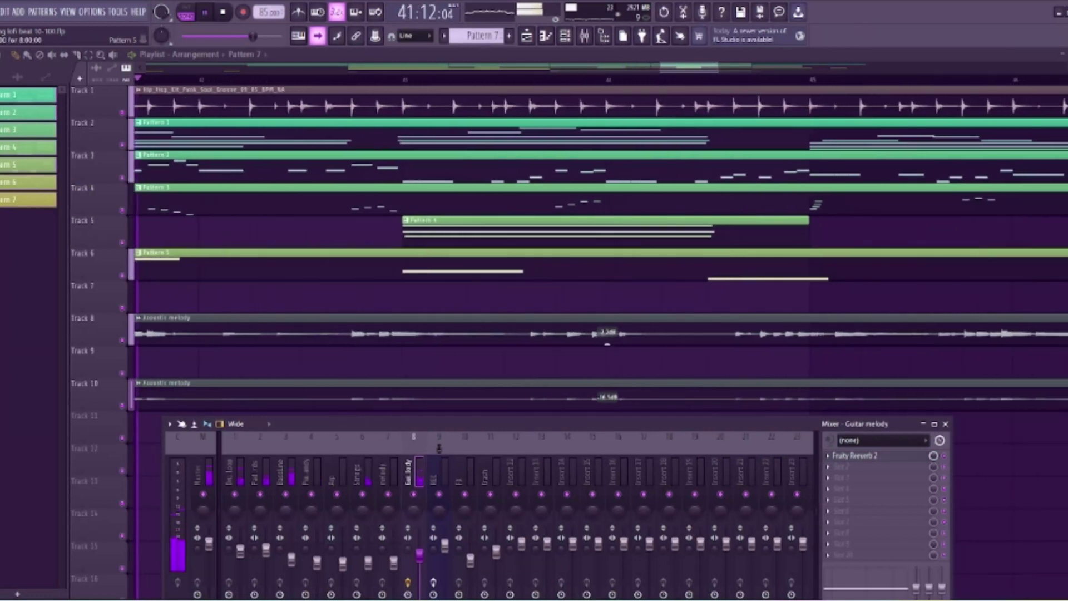